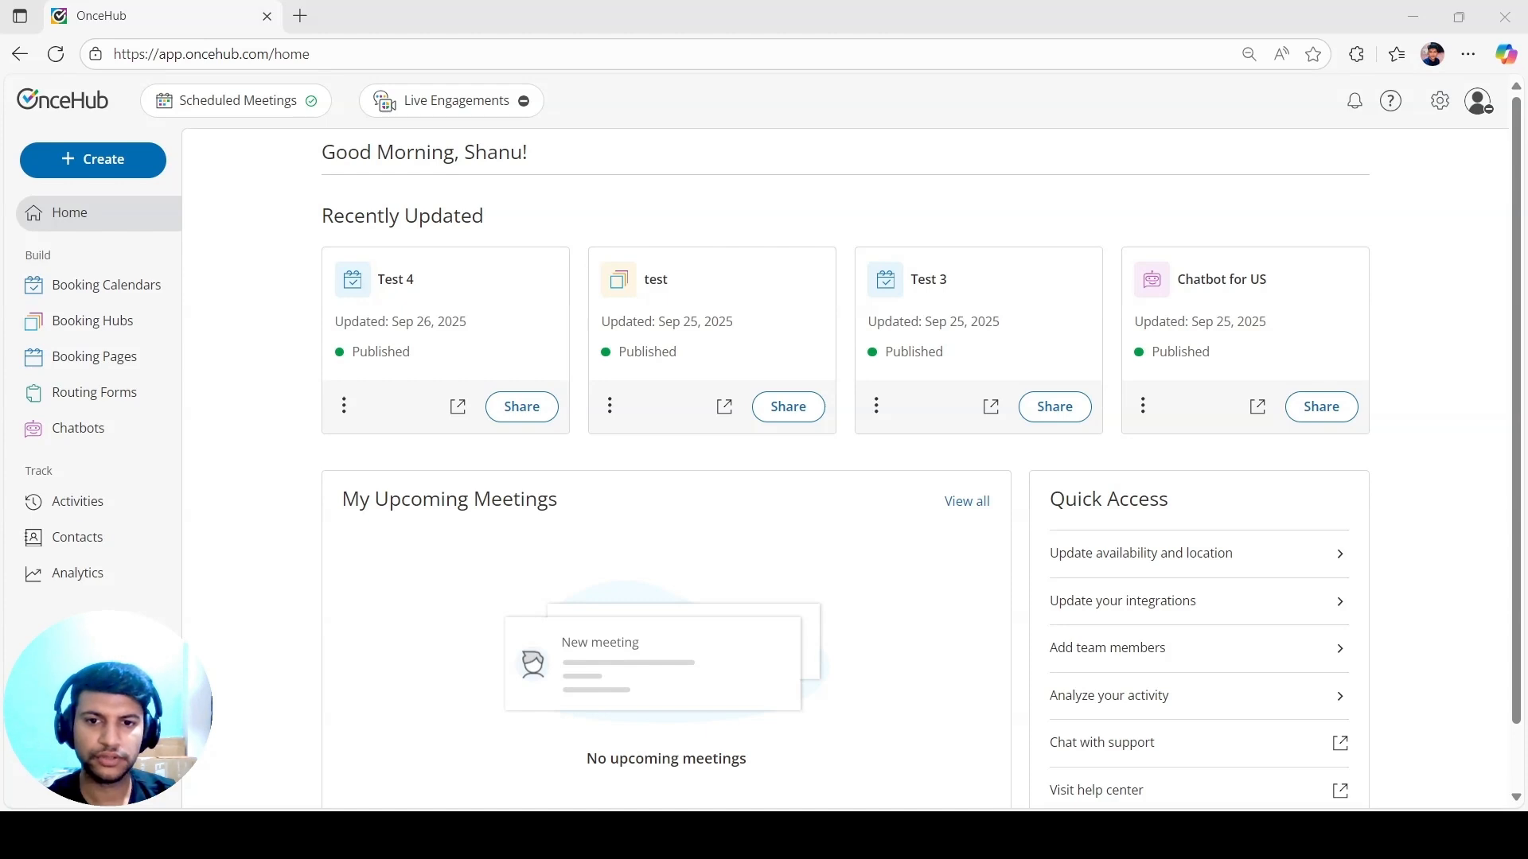
# Open the Page Designer of the chatbot named Chatbot for US from the Chatbots Lobby.
pyautogui.click(1064, 227)
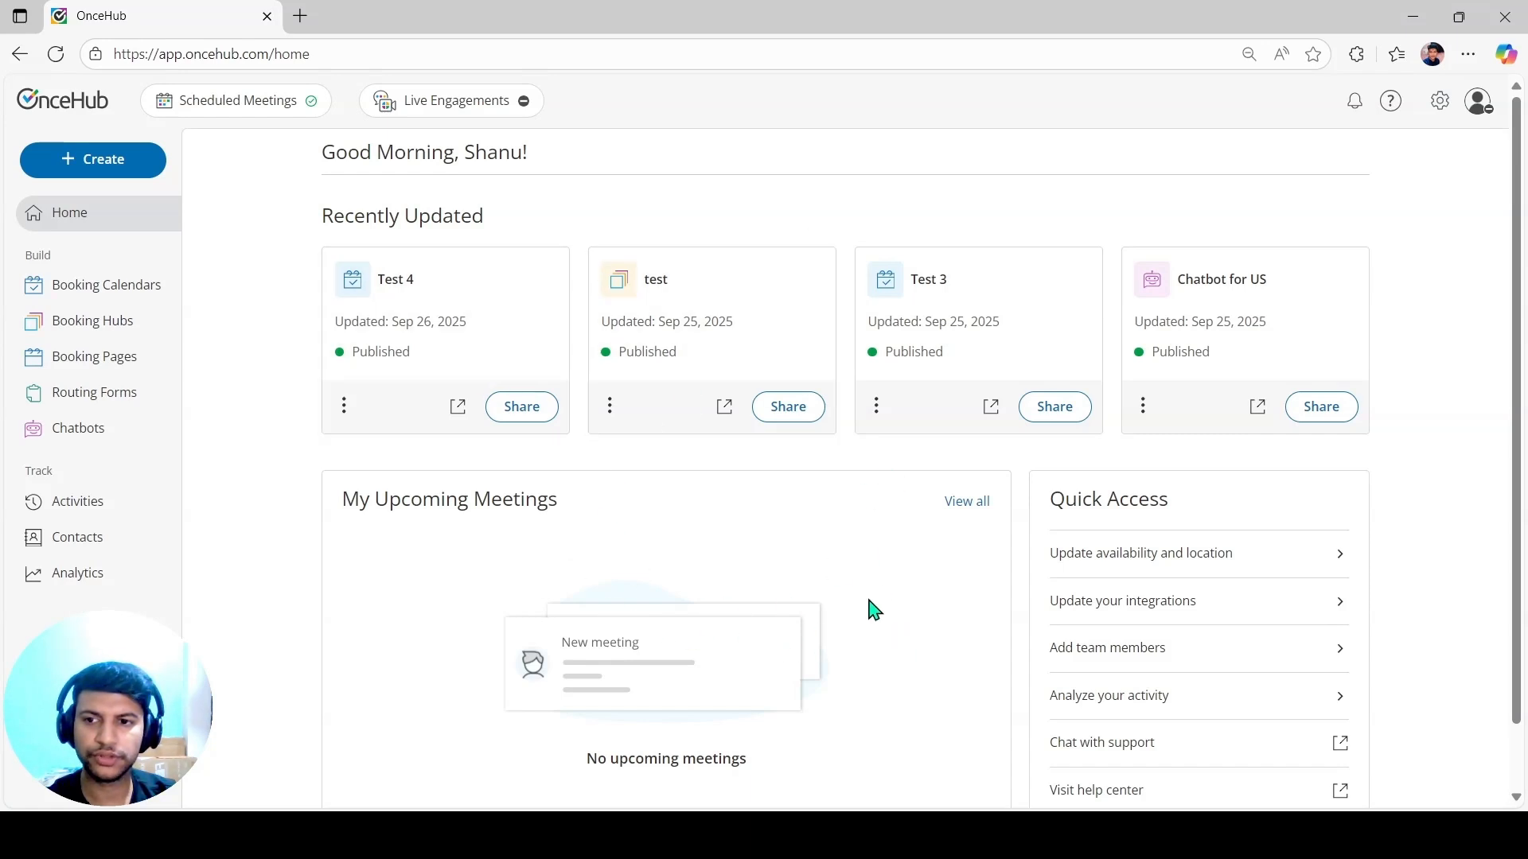
pyautogui.click(69, 429)
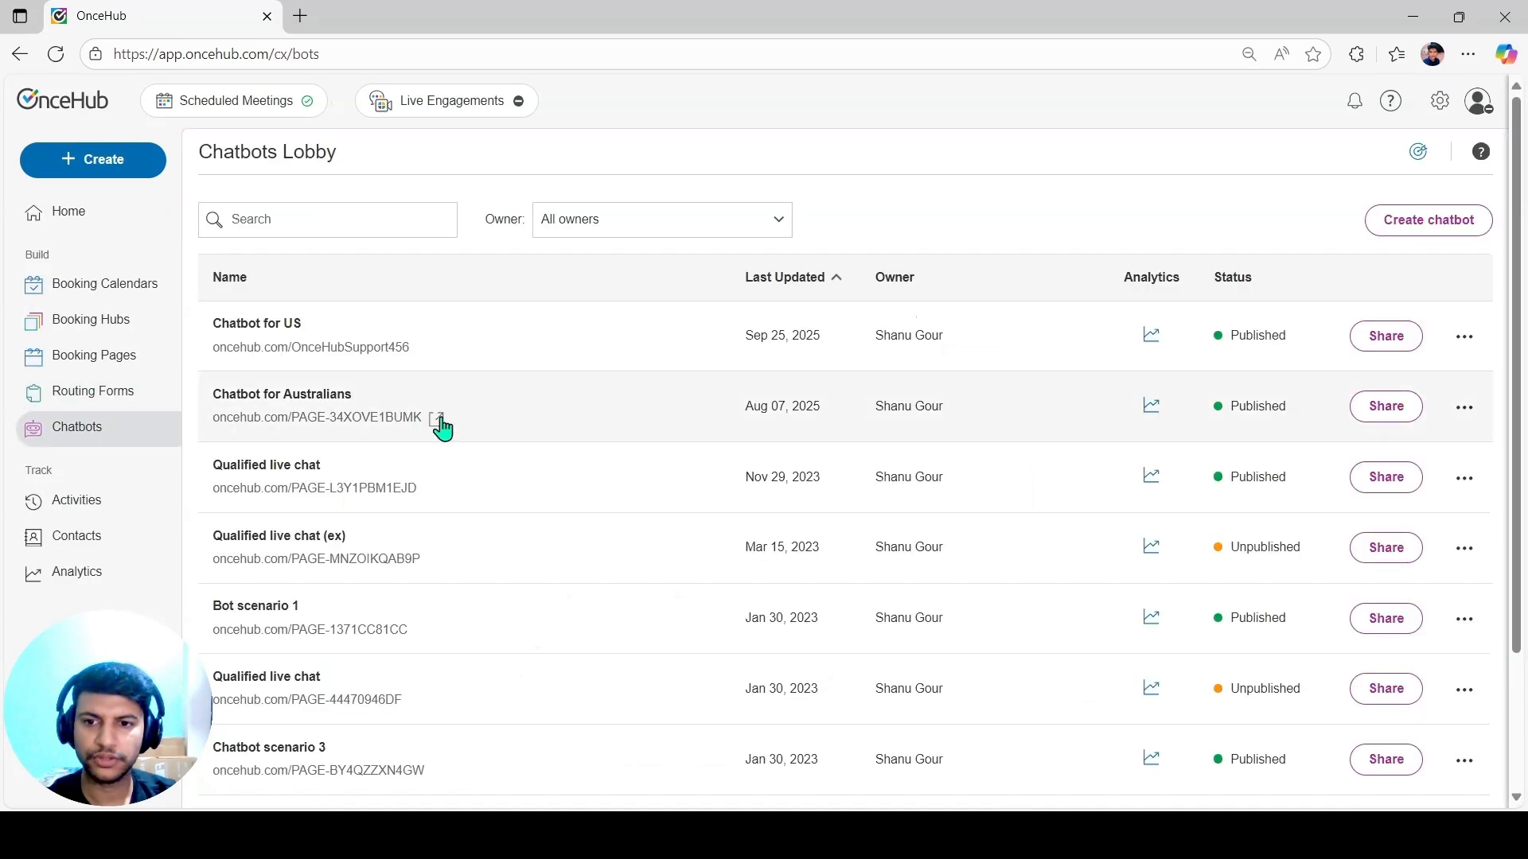
pyautogui.scroll(-2, 512, 727)
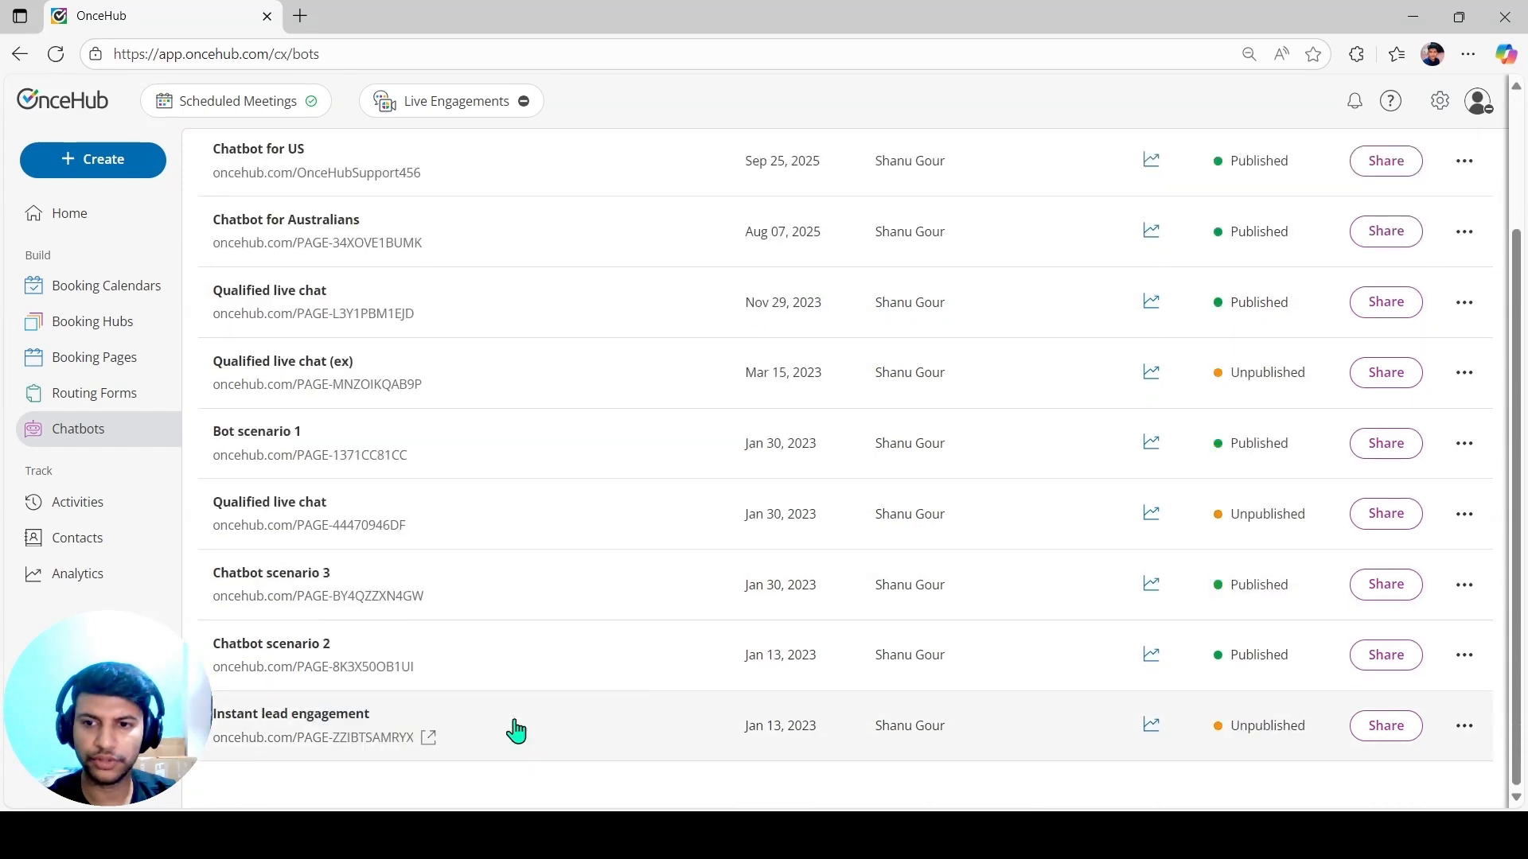
pyautogui.scroll(2, 512, 727)
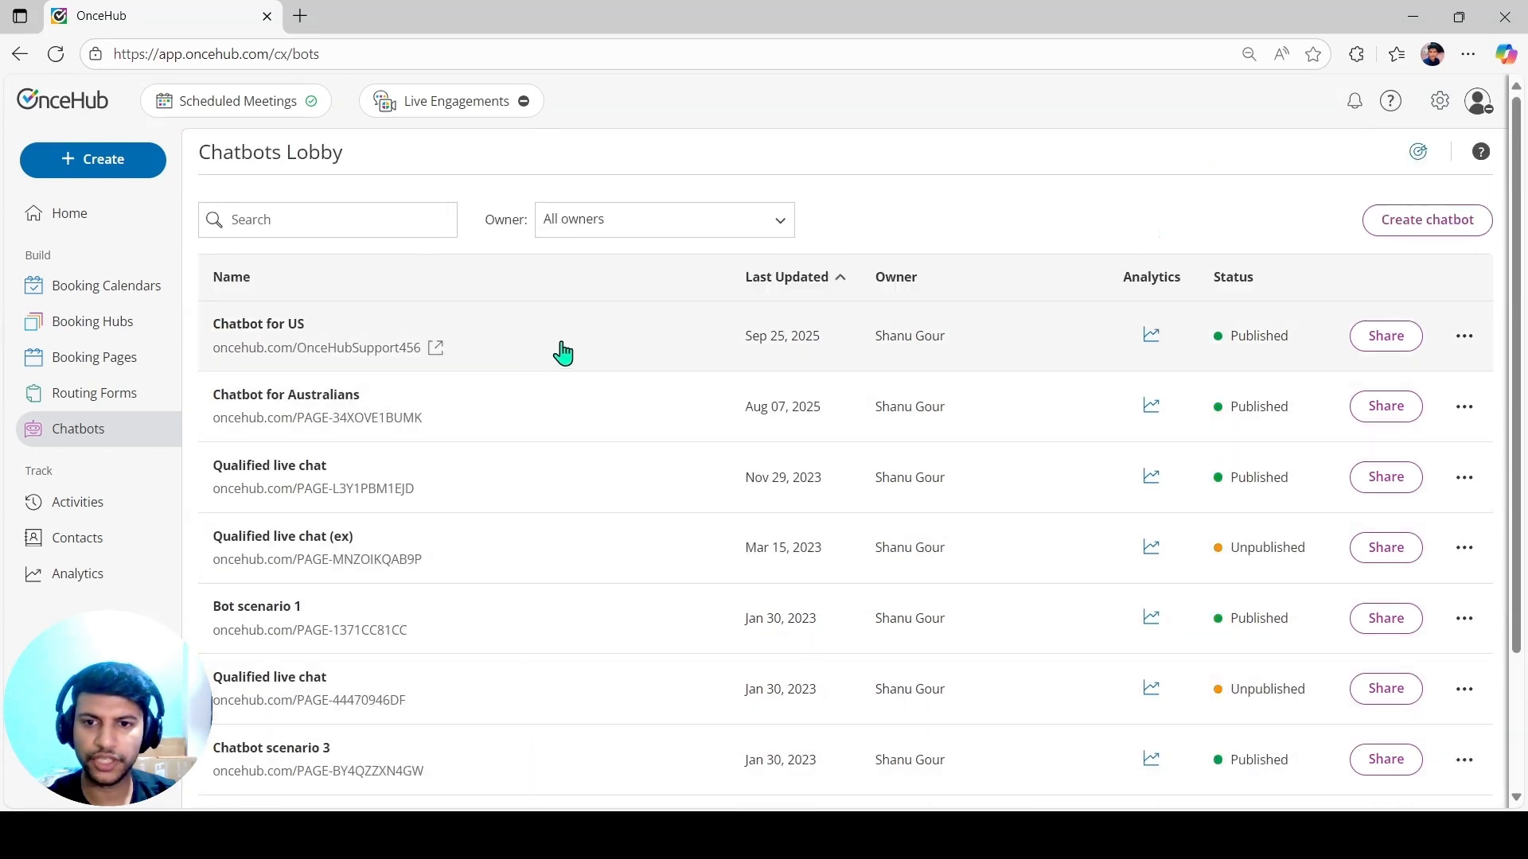
pyautogui.click(561, 353)
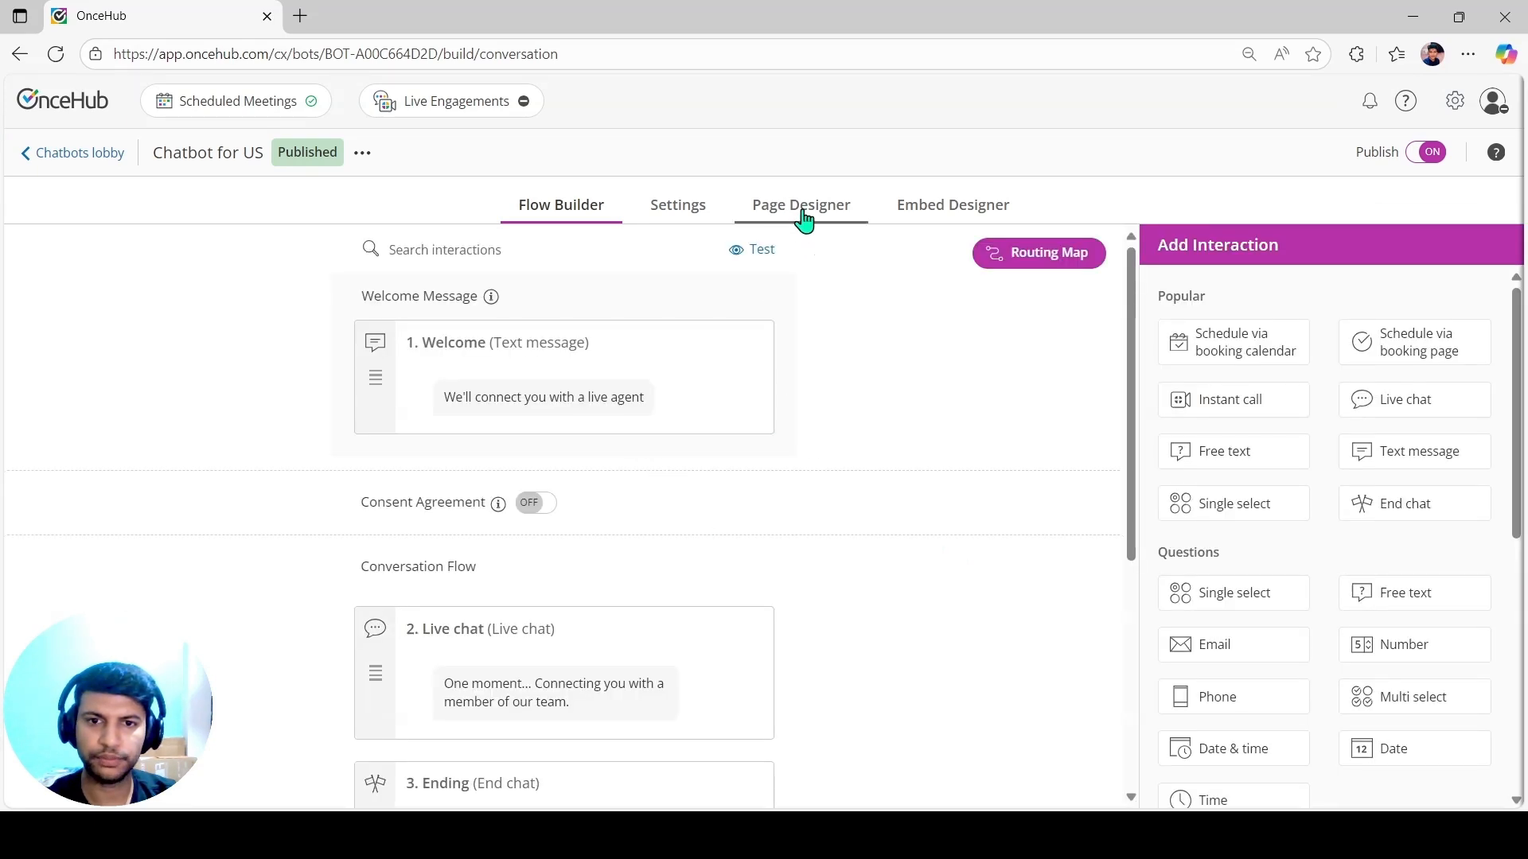
pyautogui.click(838, 217)
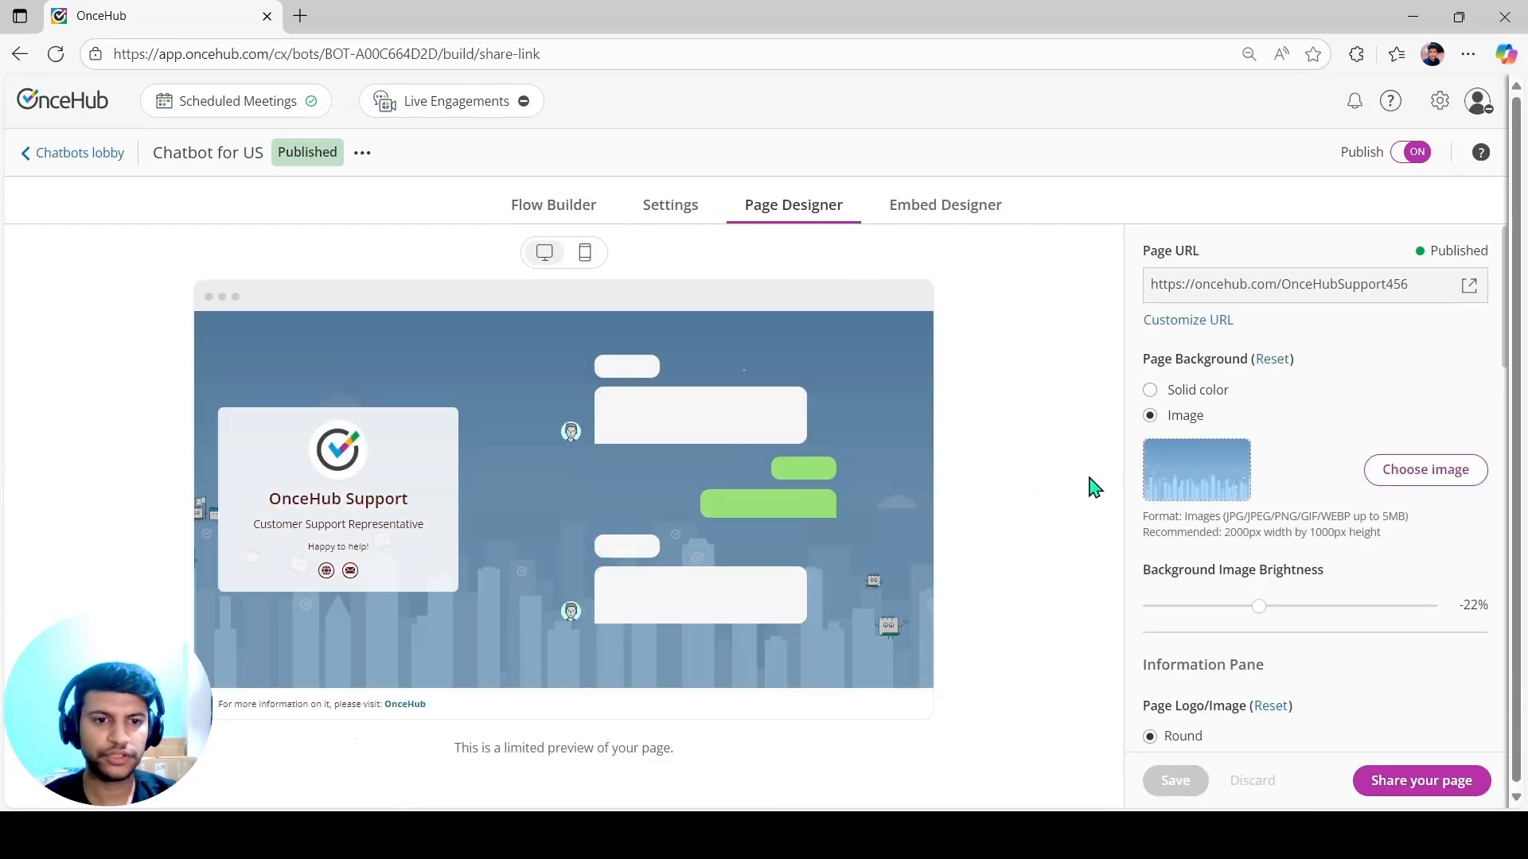
pyautogui.scroll(-3, 1316, 460)
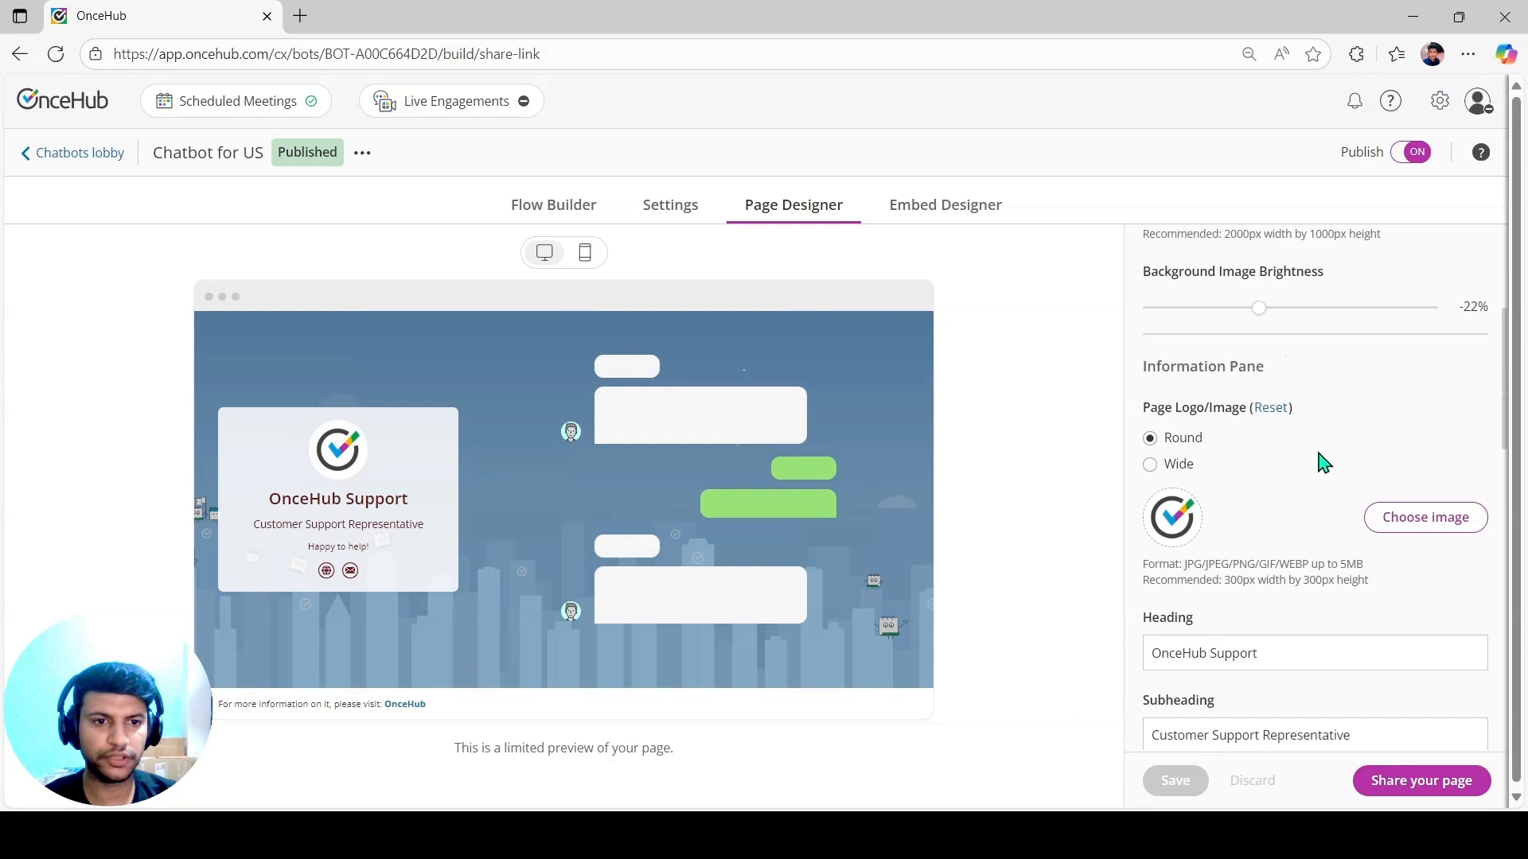
pyautogui.scroll(3, 1321, 463)
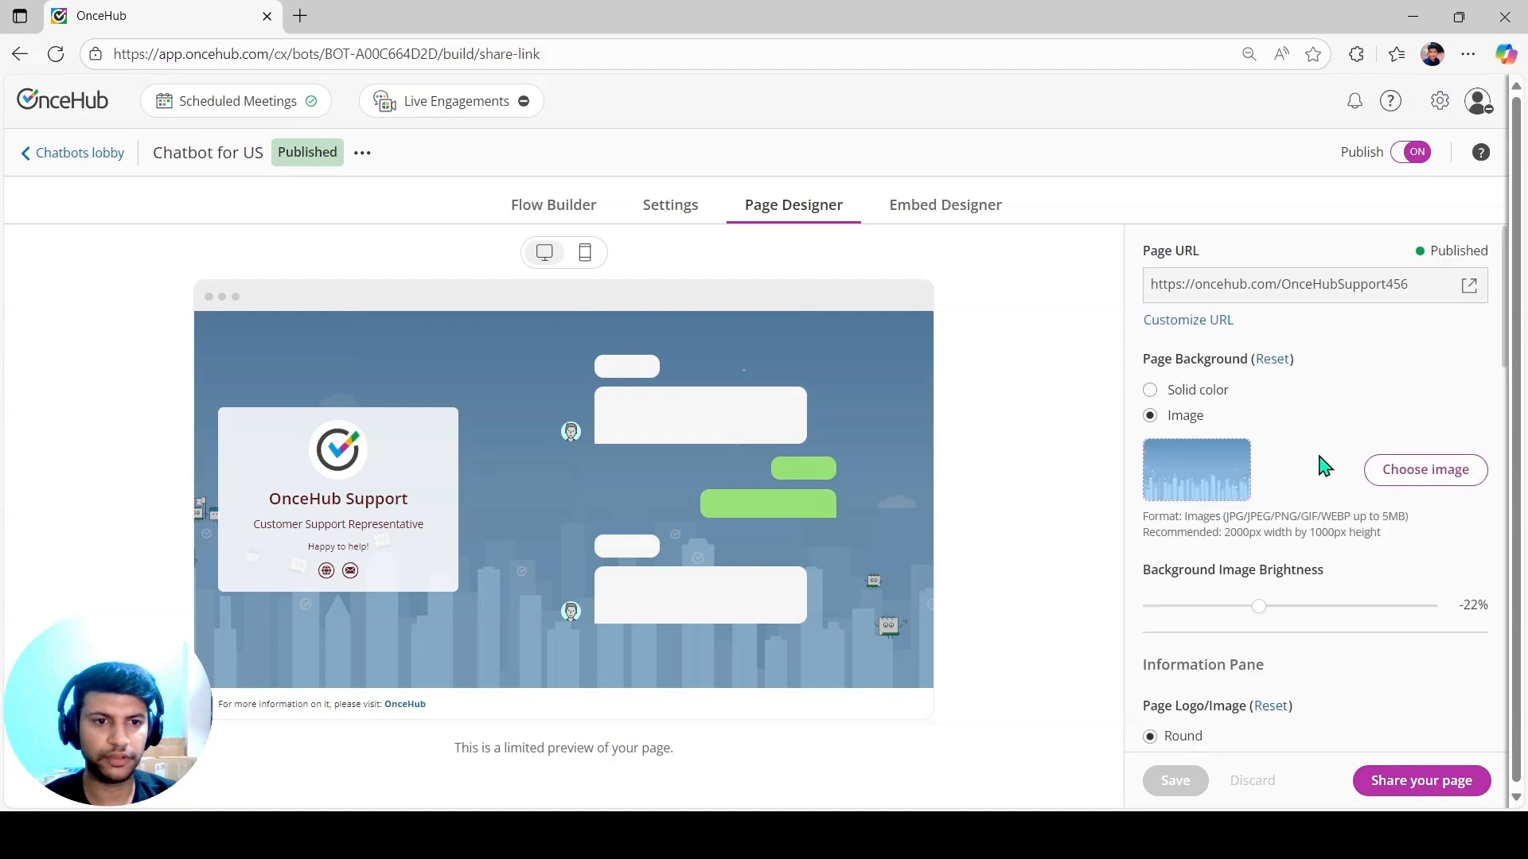
# View the page URL customization and try a solid color page background in place of the image.
pyautogui.click(1186, 322)
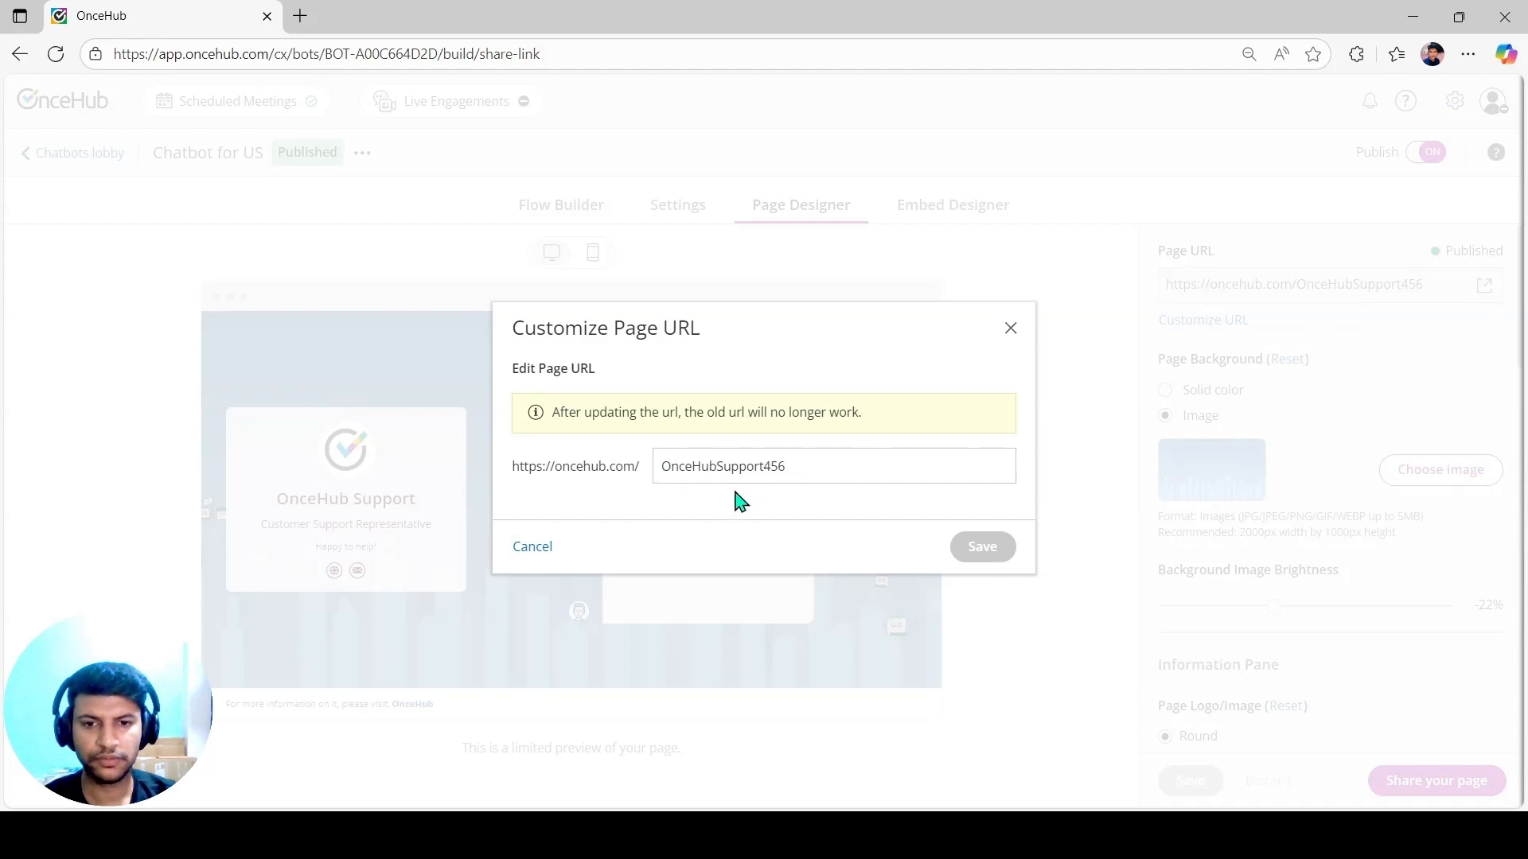
pyautogui.click(1011, 330)
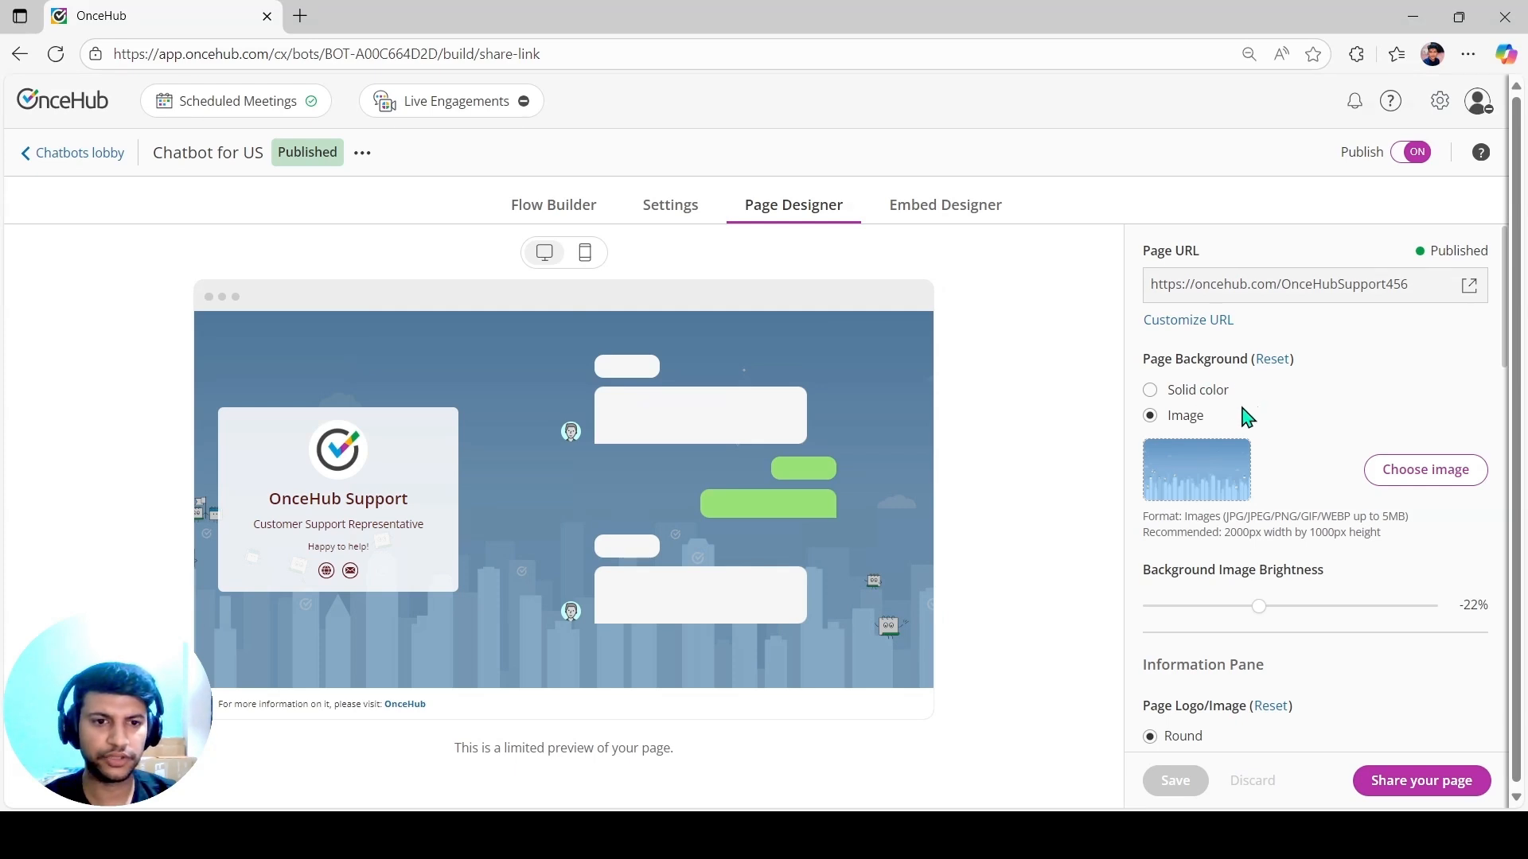
pyautogui.click(1153, 392)
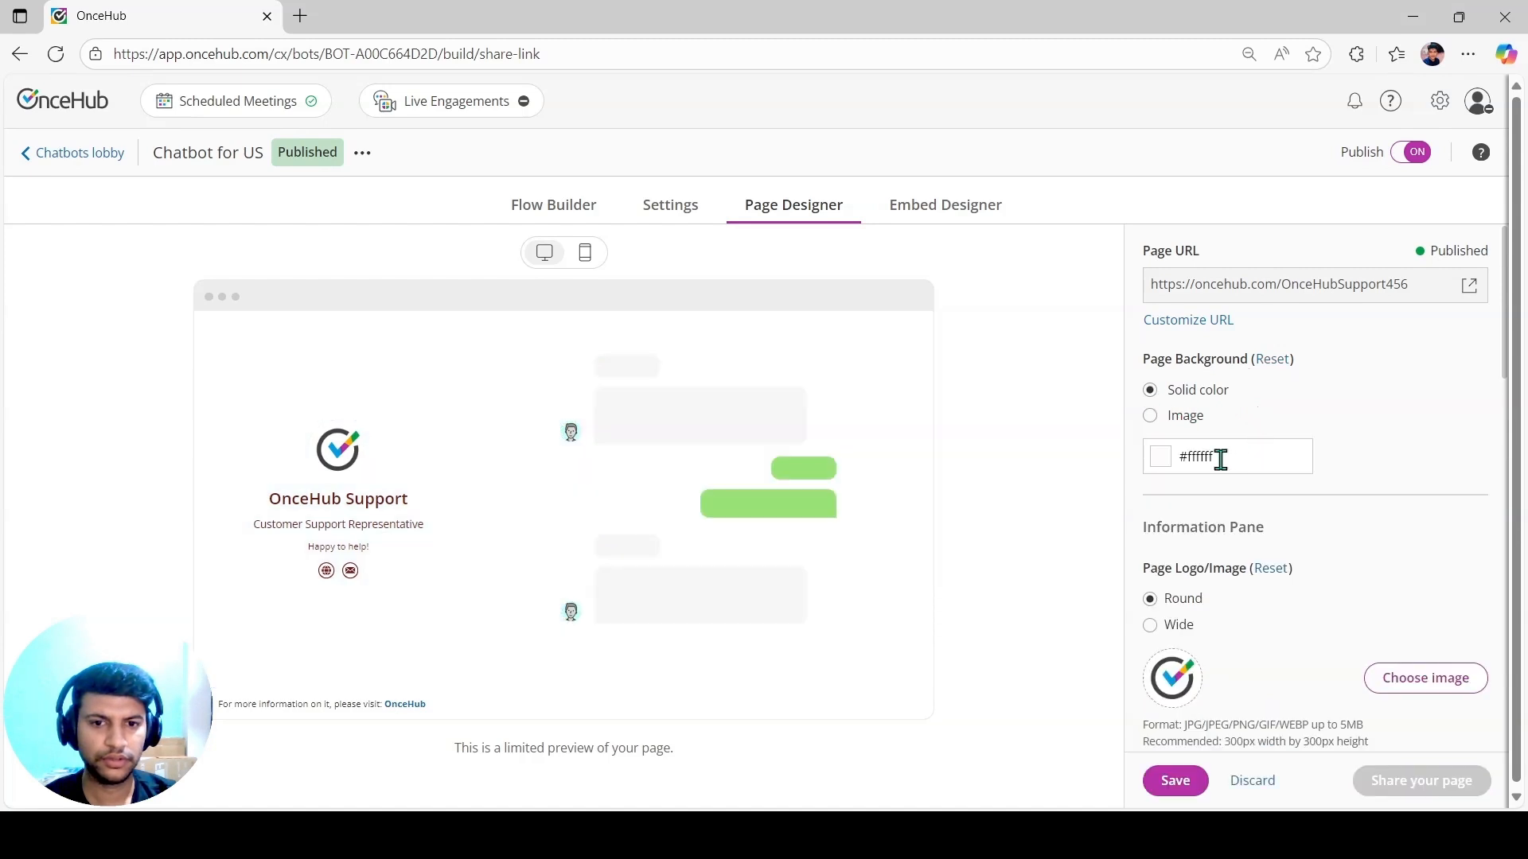
pyautogui.click(1150, 416)
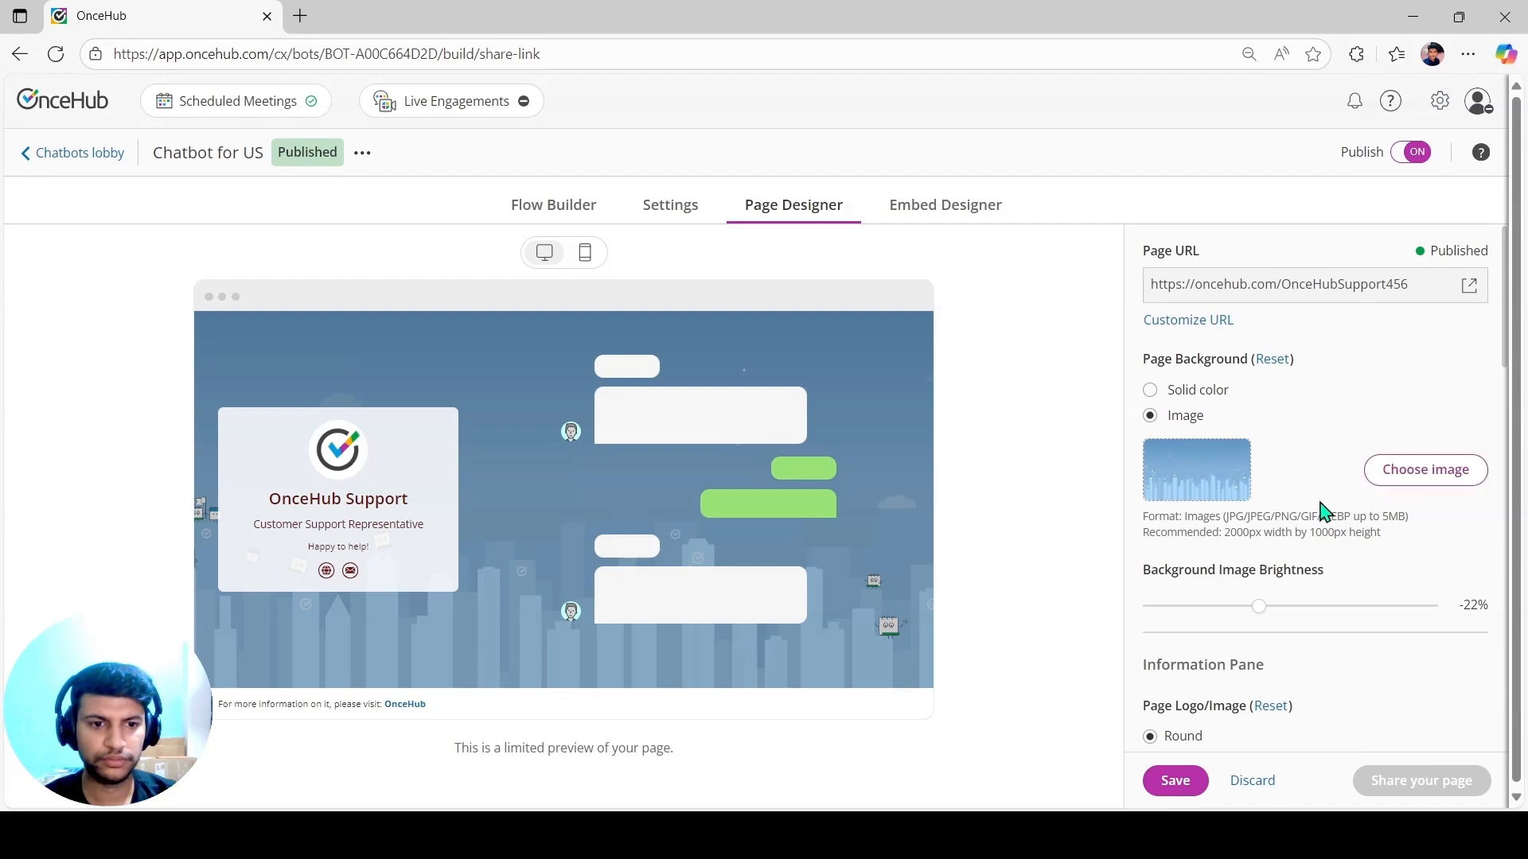
# Set the Background Image Brightness to -39%.
pyautogui.scroll(-1, 1280, 527)
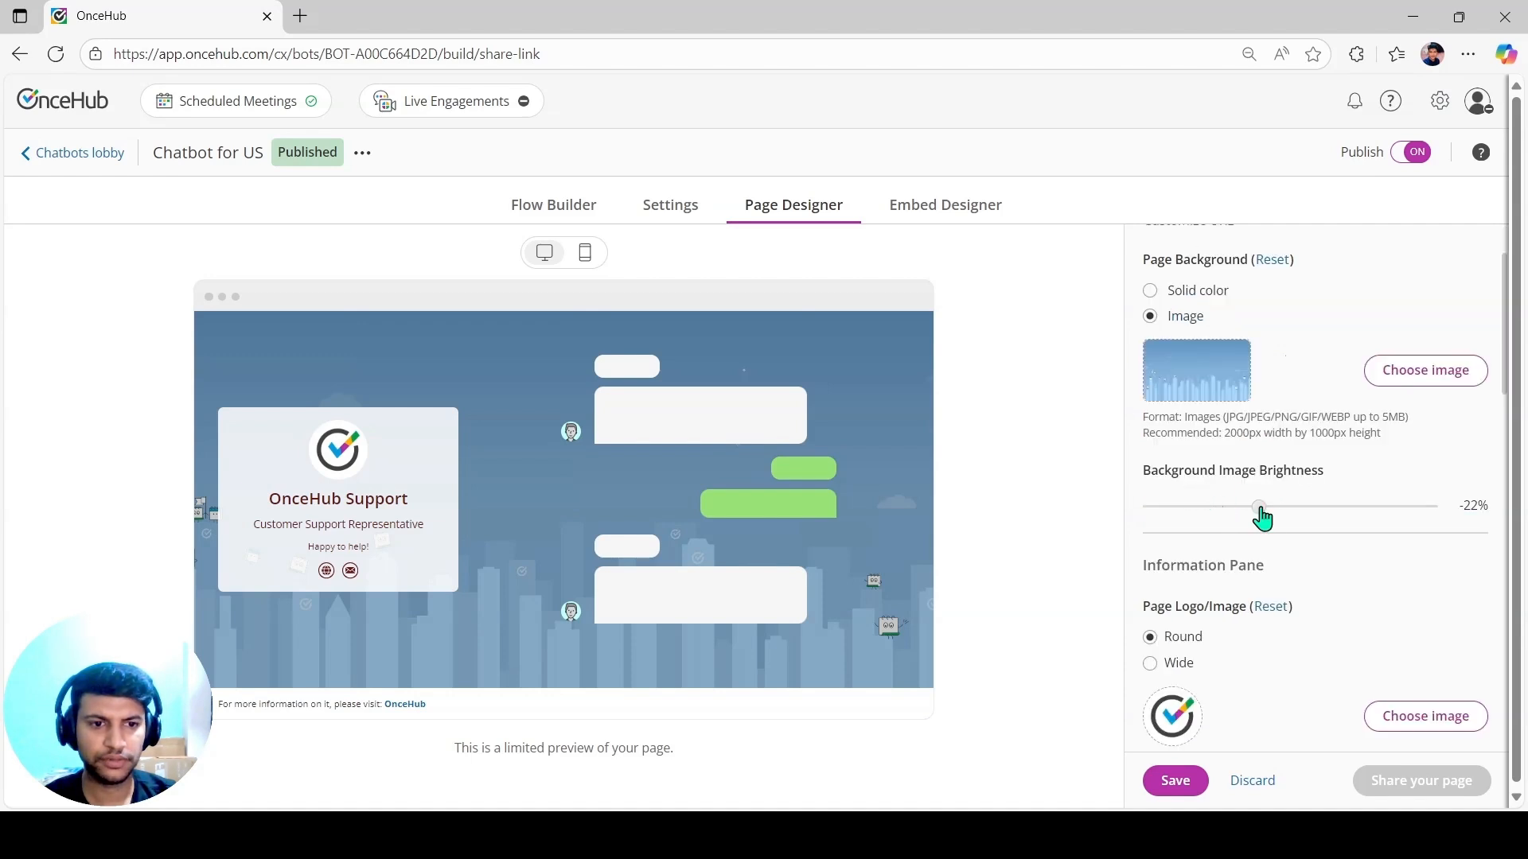
pyautogui.moveTo(1260, 517)
pyautogui.mouseDown()
pyautogui.moveTo(1303, 522)
pyautogui.moveTo(1220, 521)
pyautogui.moveTo(1234, 516)
pyautogui.mouseUp()
# Try the Wide shape for the page logo in the Information Pane.
pyautogui.scroll(-2, 1235, 516)
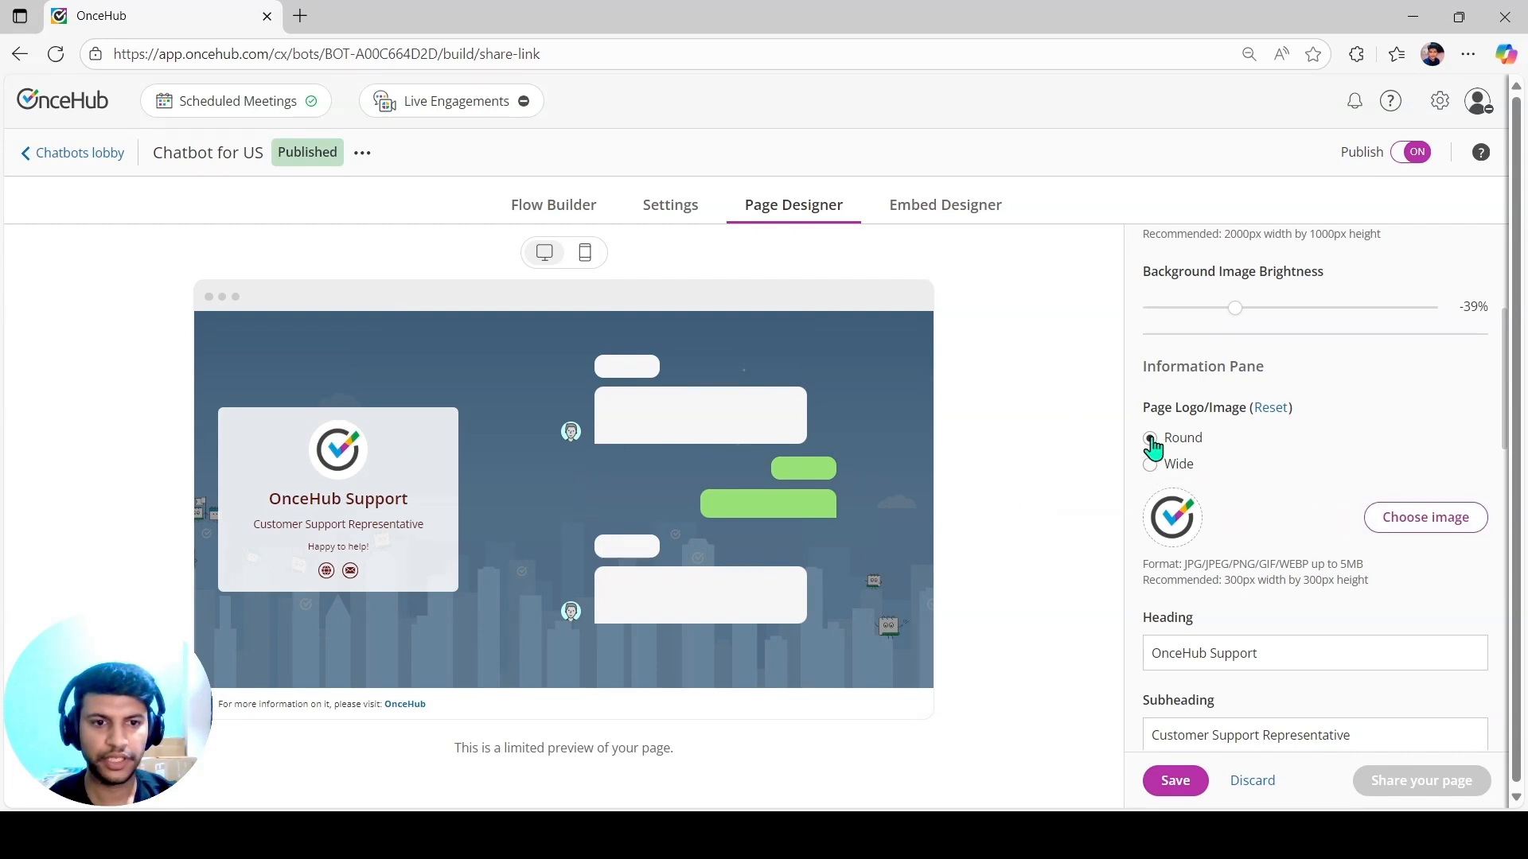
pyautogui.click(1161, 470)
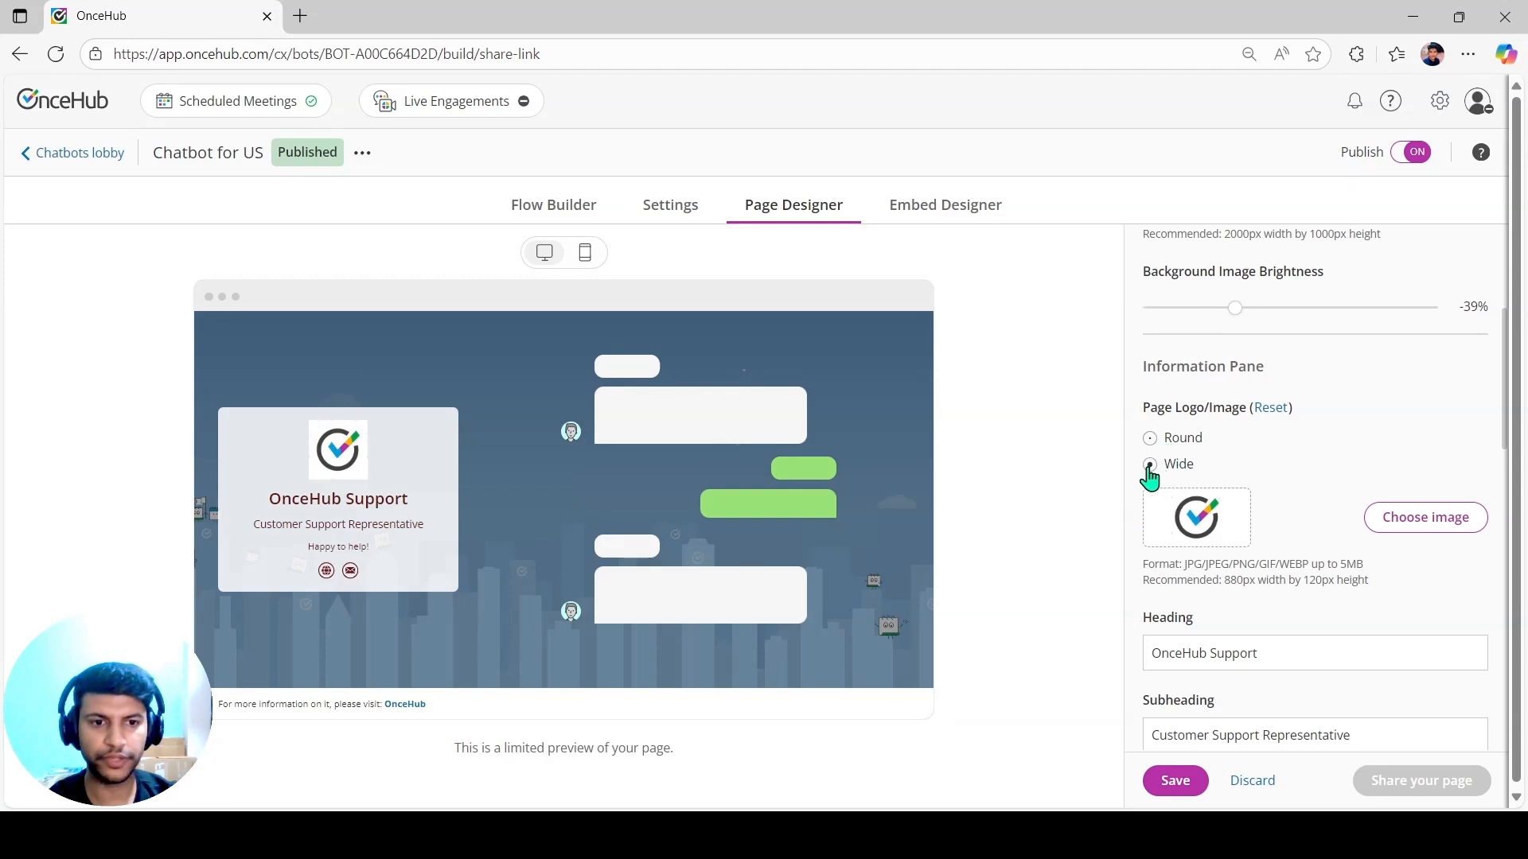
pyautogui.click(1185, 442)
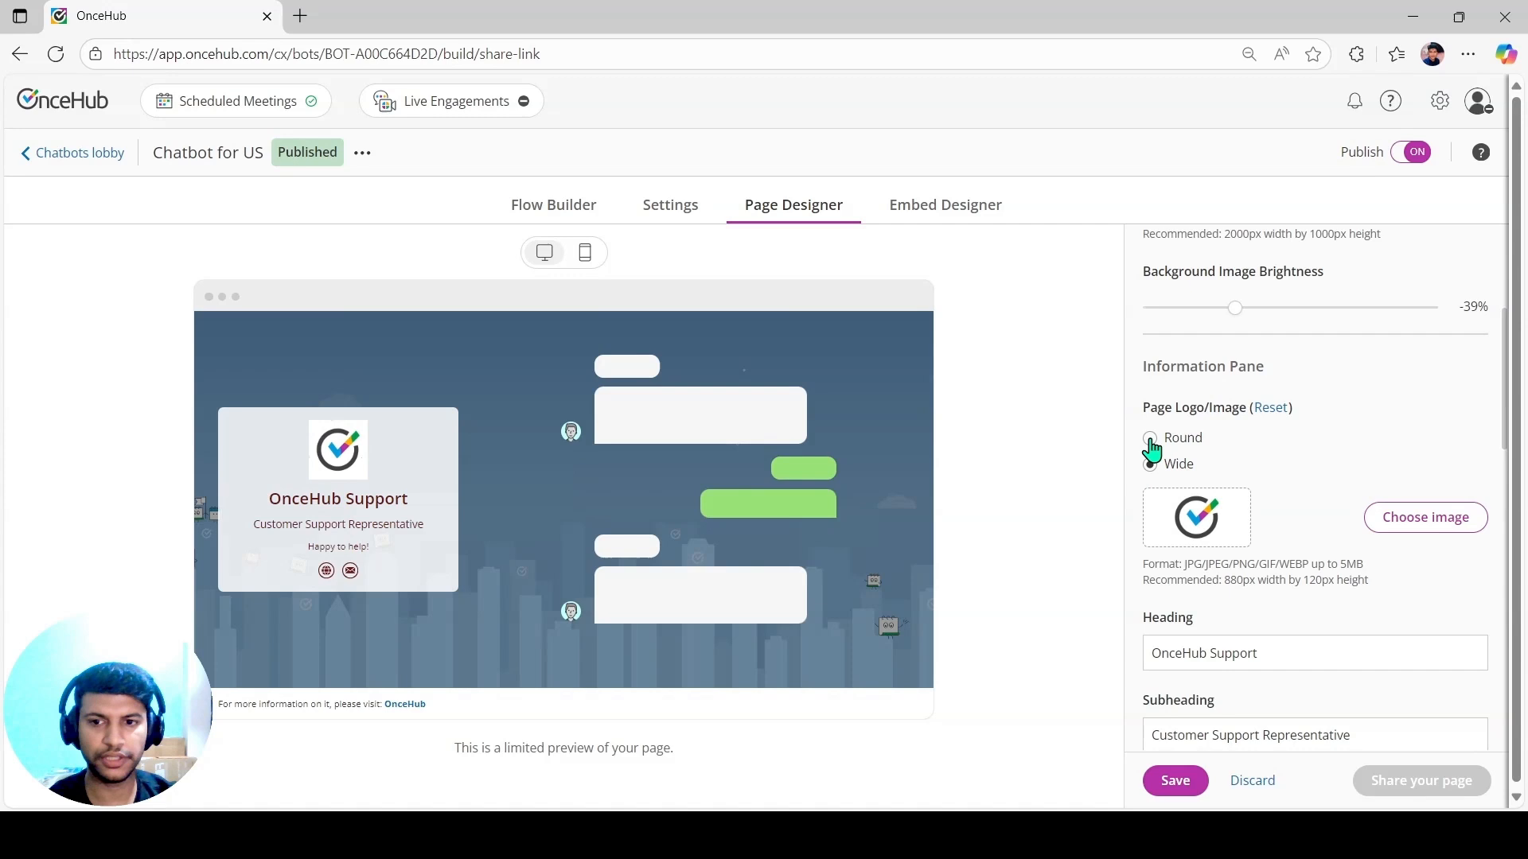
# Review the Information Pane's heading, subheading, welcome message and social links, including the link types that can be added.
pyautogui.scroll(-2, 1264, 504)
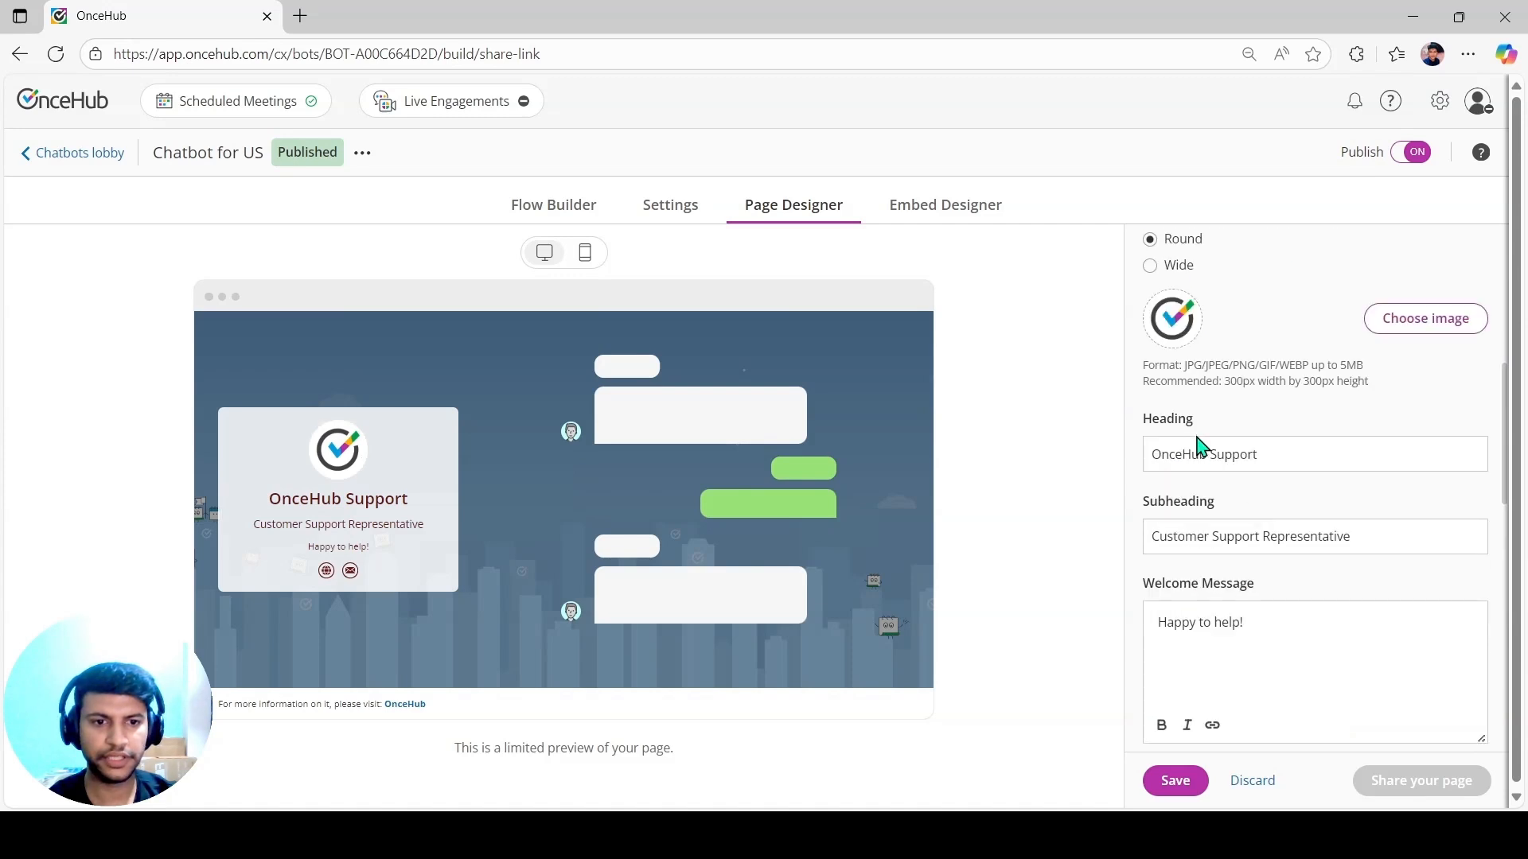
pyautogui.scroll(-1, 1198, 445)
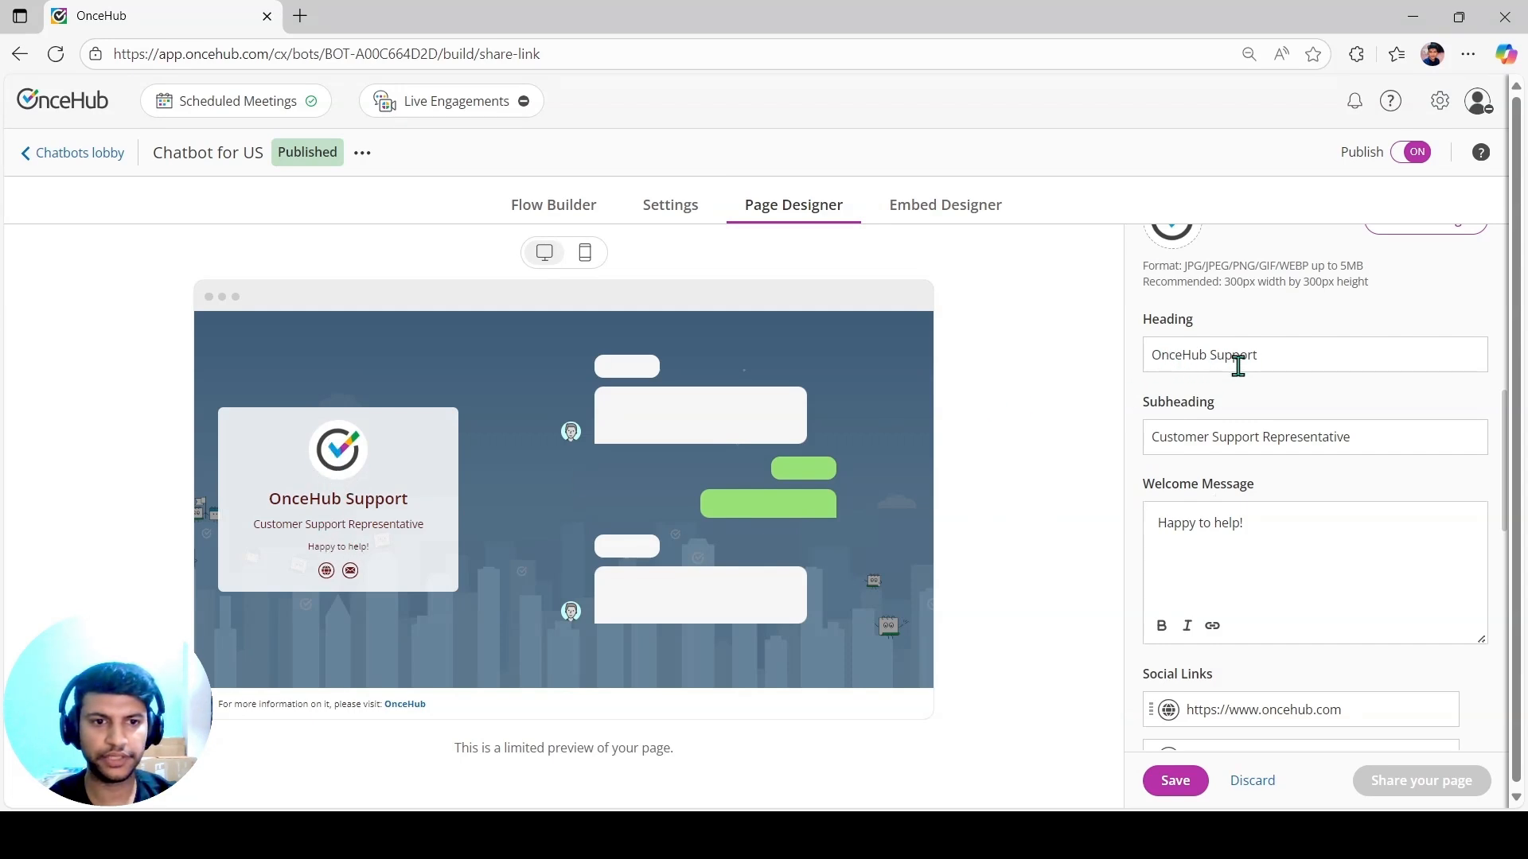
pyautogui.scroll(-1, 1279, 410)
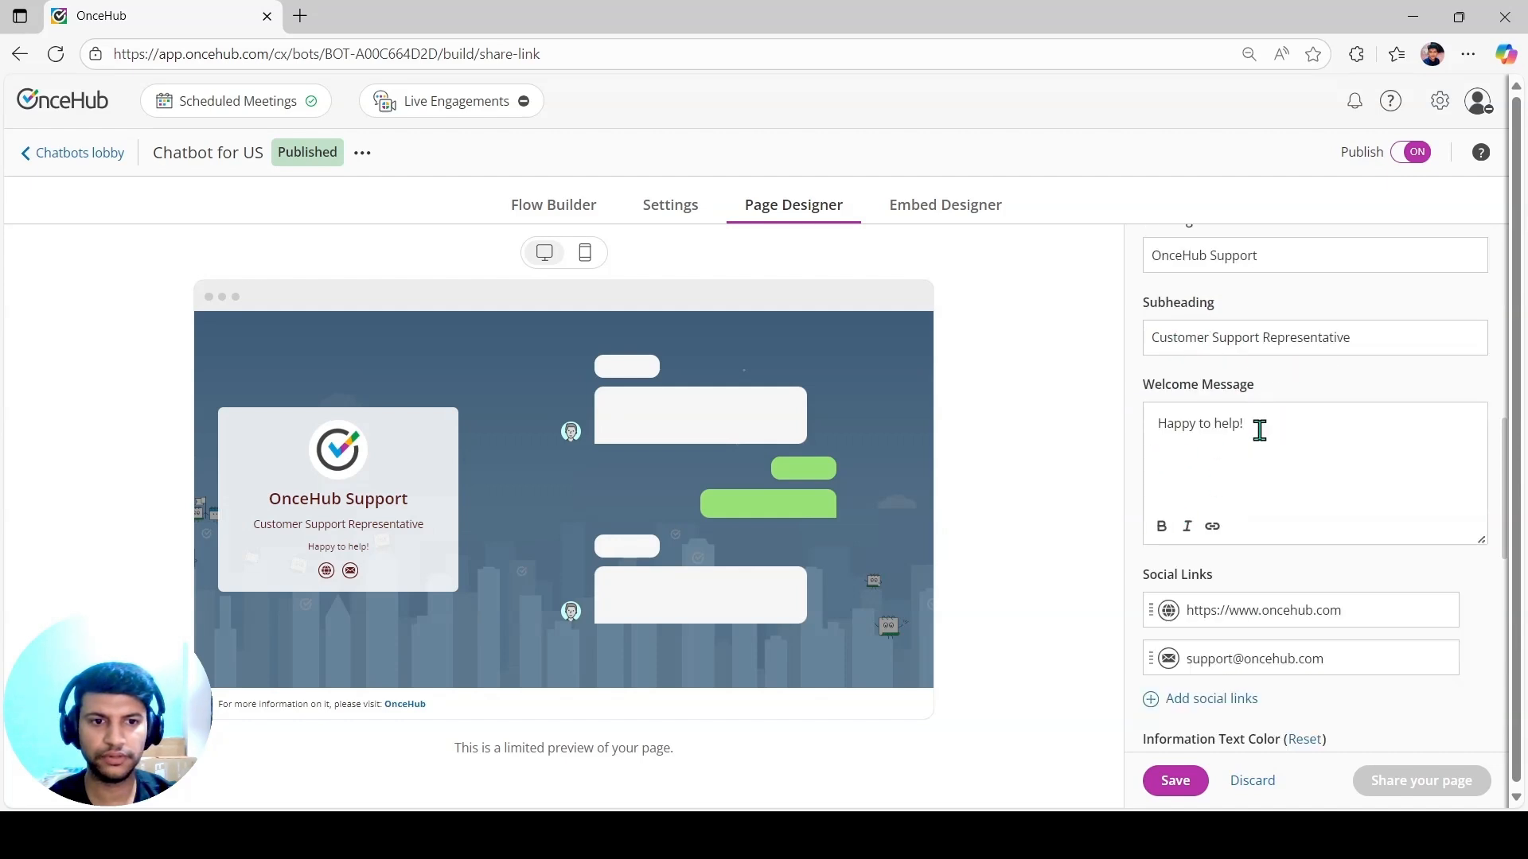
pyautogui.scroll(-2, 1255, 501)
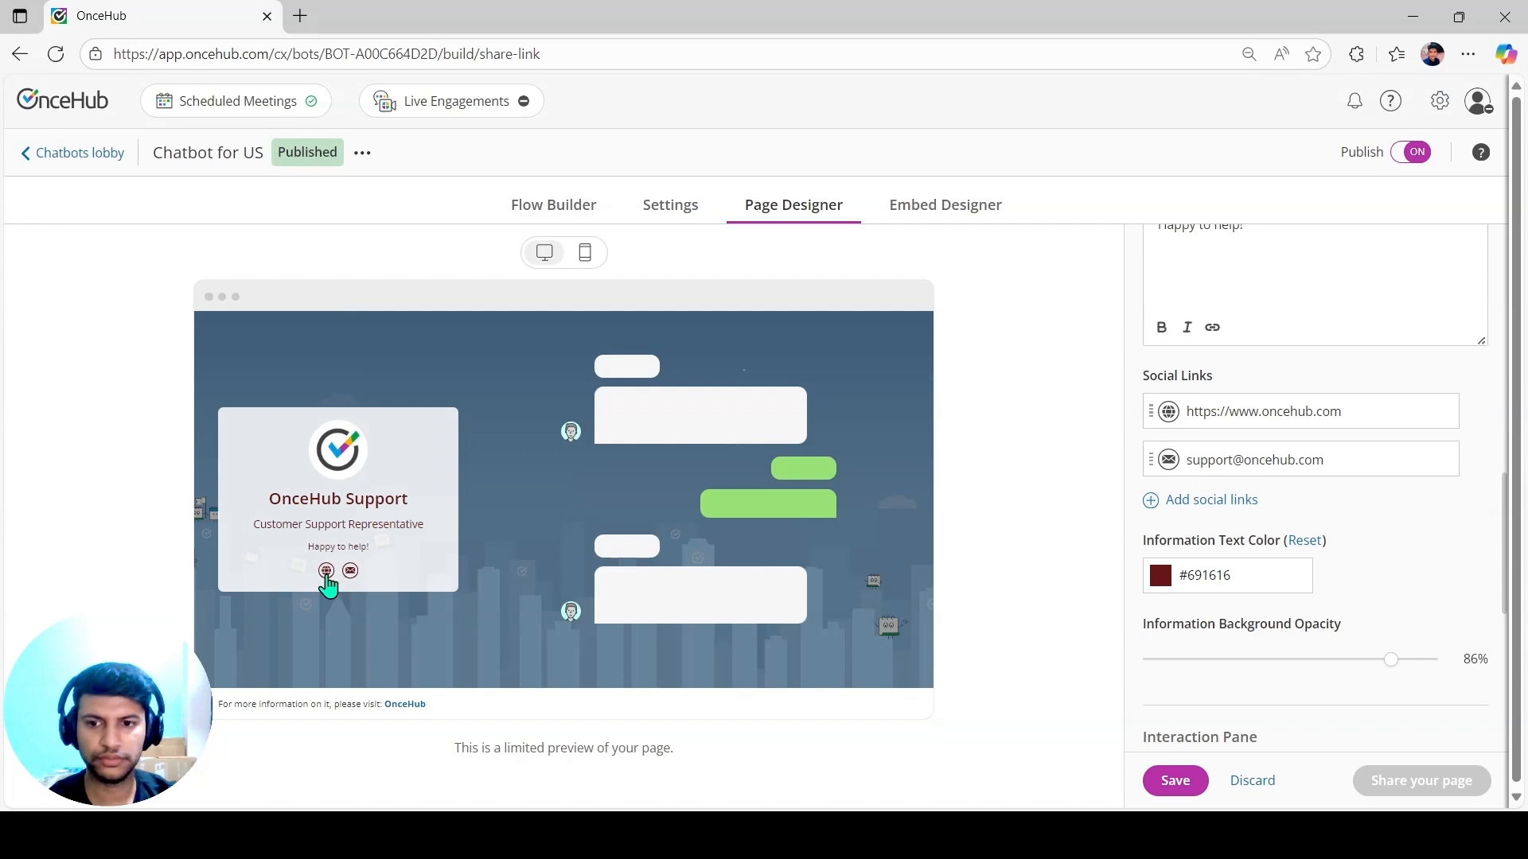
pyautogui.click(1231, 509)
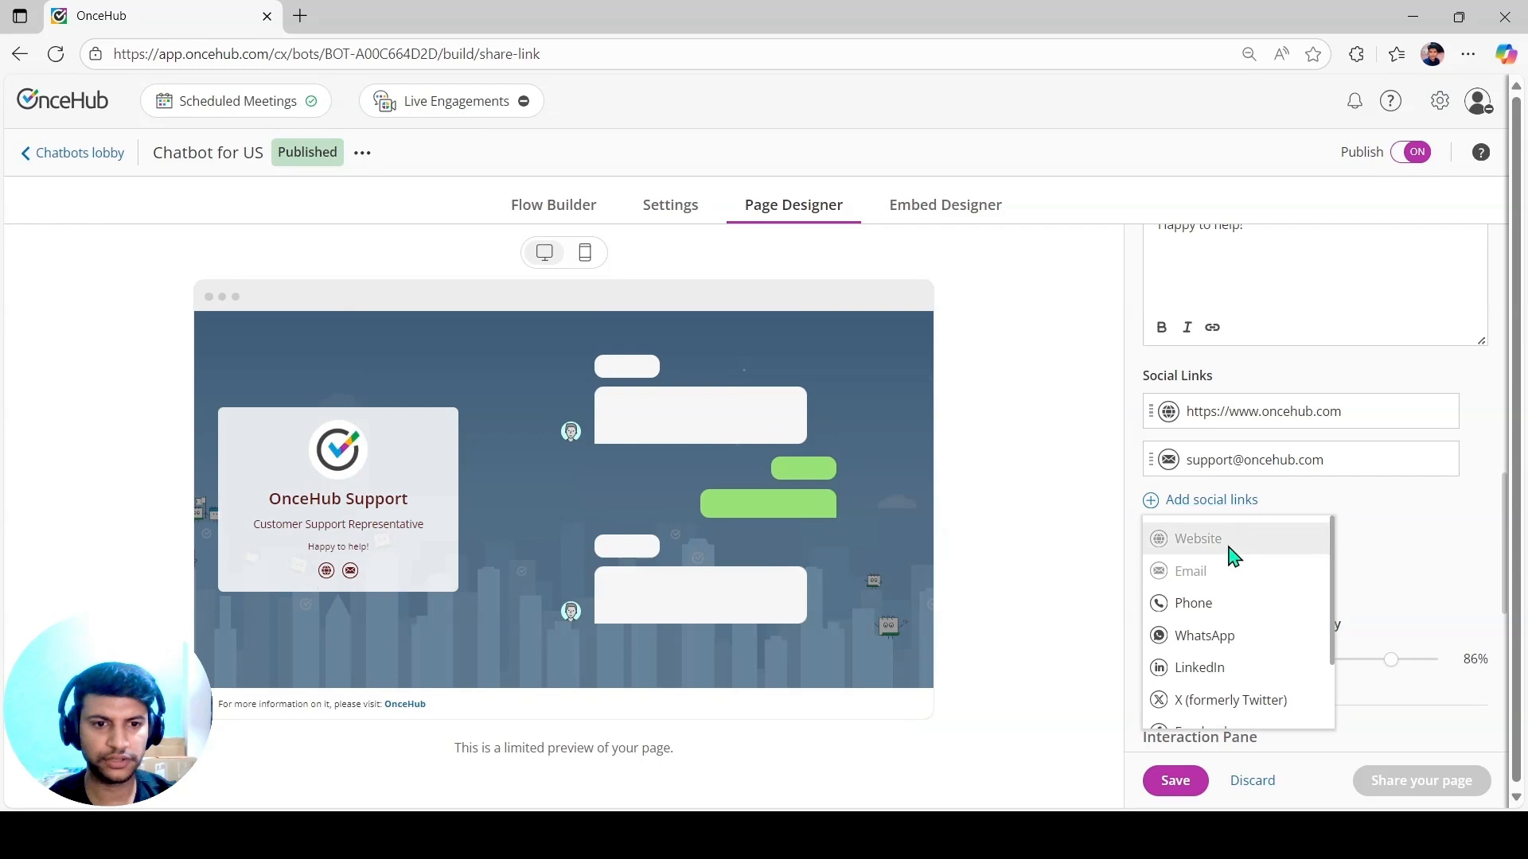
pyautogui.scroll(-3, 1217, 589)
pyautogui.scroll(3, 1210, 640)
pyautogui.click(1385, 513)
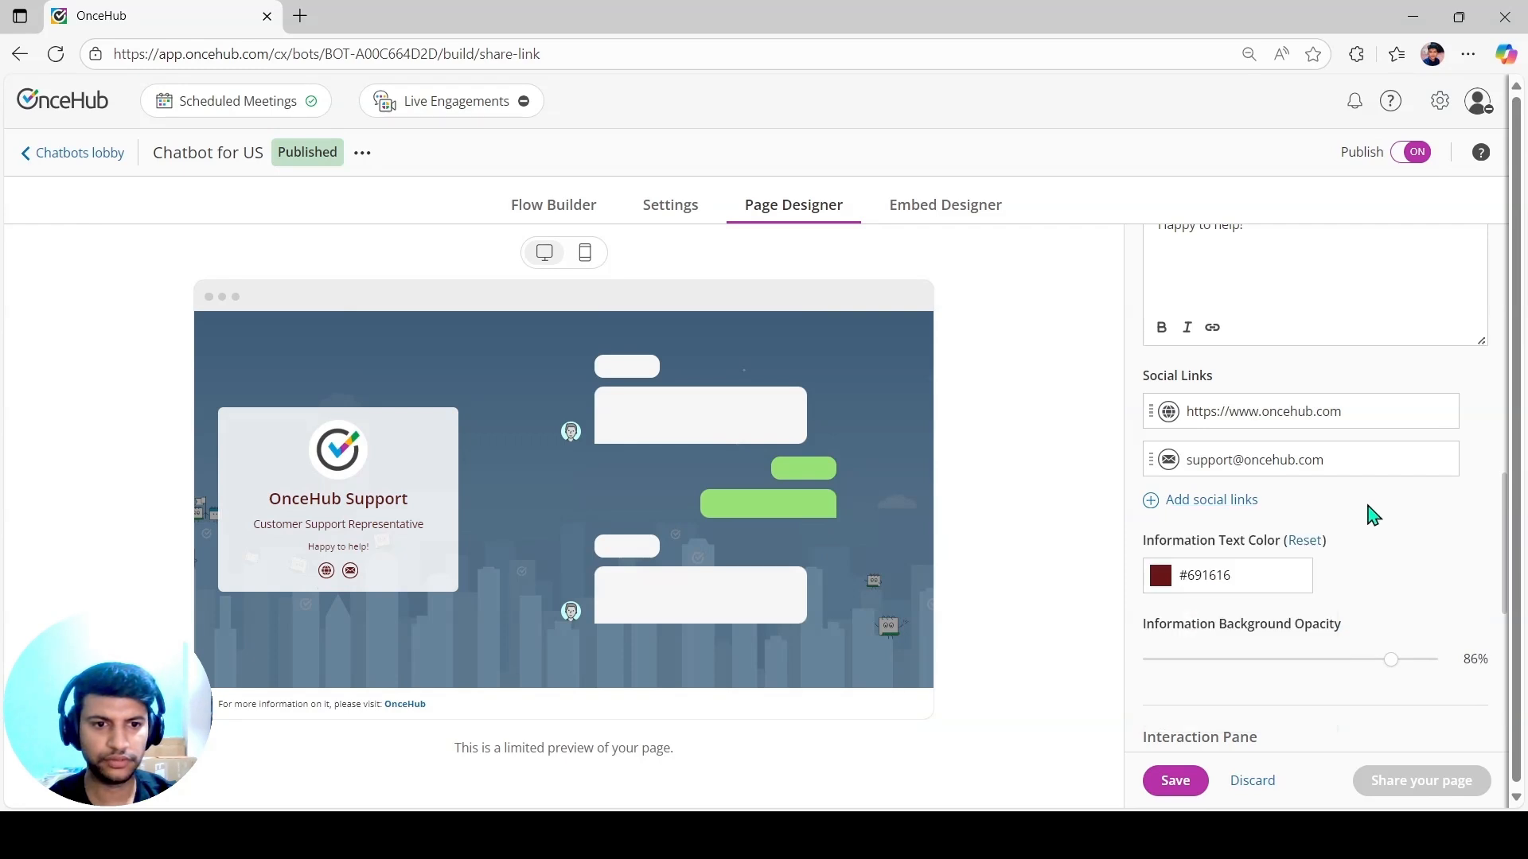
# Set the Information Background Opacity to 92%.
pyautogui.scroll(-2, 1337, 494)
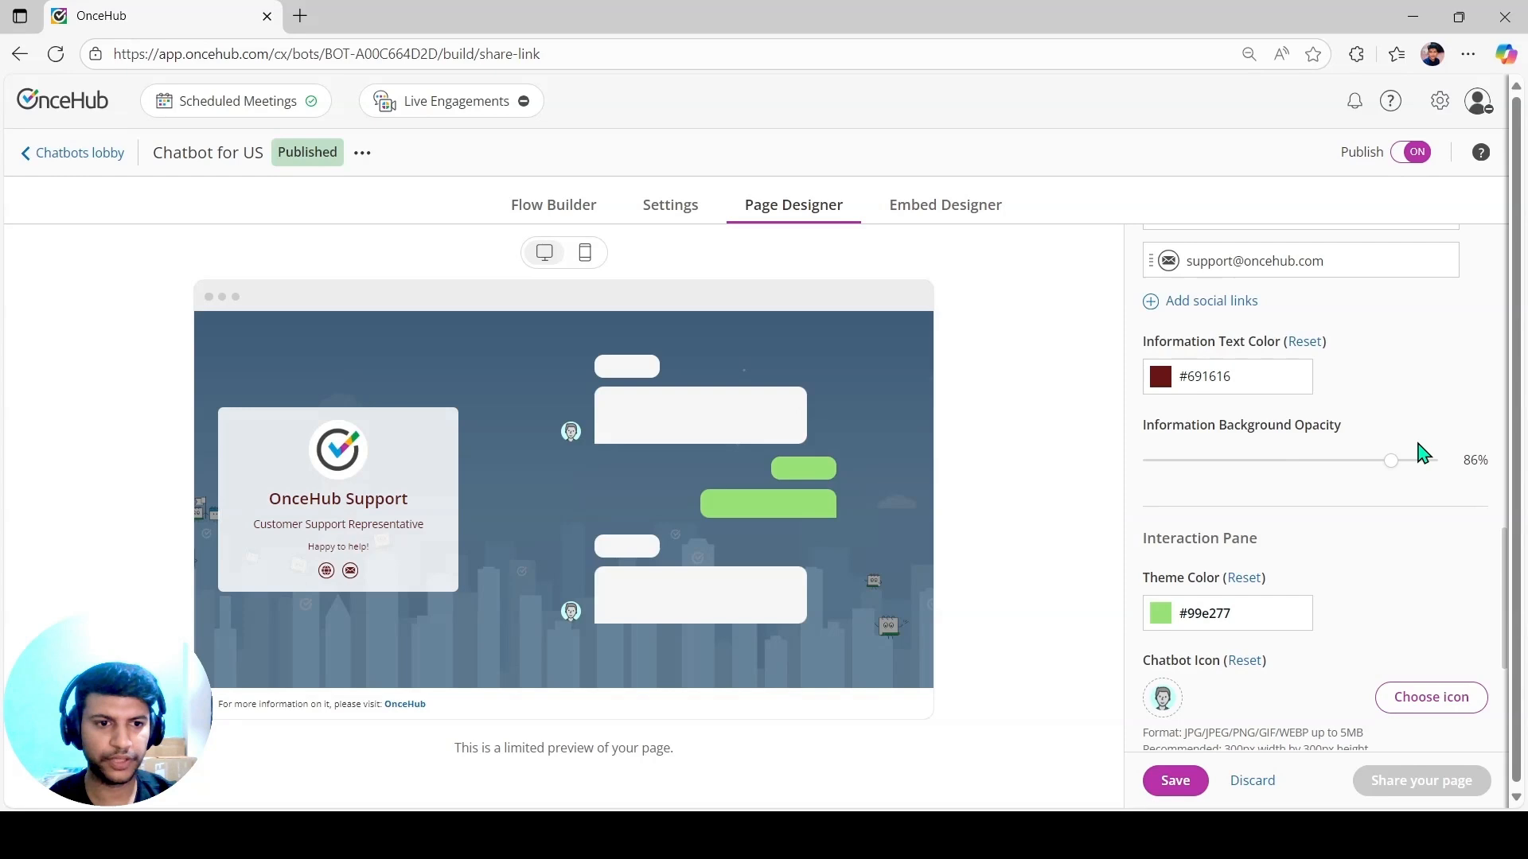
pyautogui.moveTo(1393, 471)
pyautogui.mouseDown()
pyautogui.moveTo(1341, 475)
pyautogui.moveTo(1423, 472)
pyautogui.moveTo(1378, 468)
pyautogui.moveTo(1409, 469)
pyautogui.mouseUp()
# Review the Interaction Pane's theme color, chatbot icon and chatbot name, and compare the page footer text with the preview.
pyautogui.scroll(-3, 1249, 529)
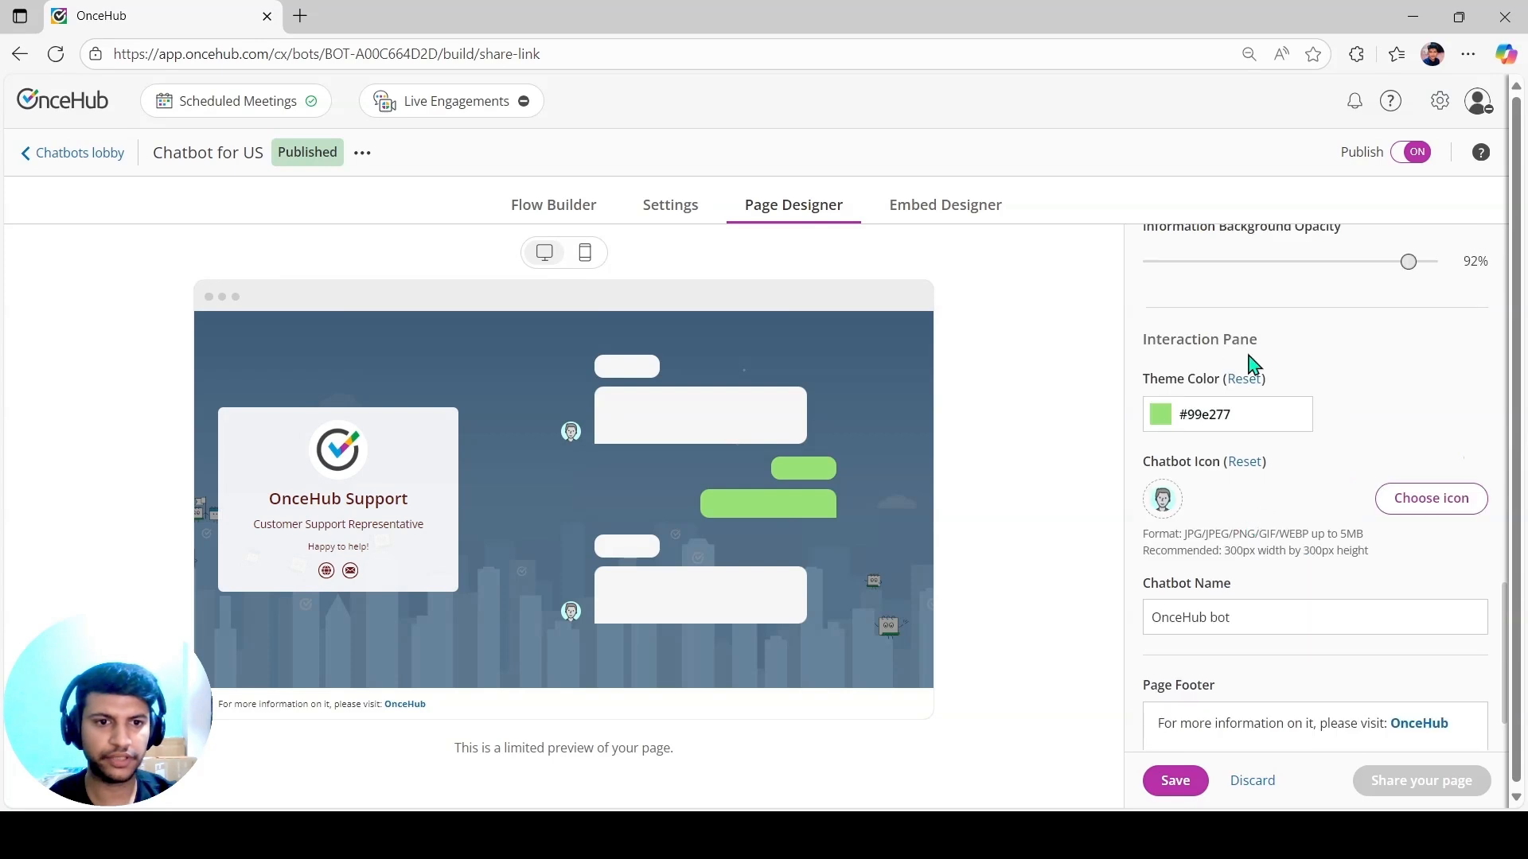
pyautogui.scroll(-1, 1218, 415)
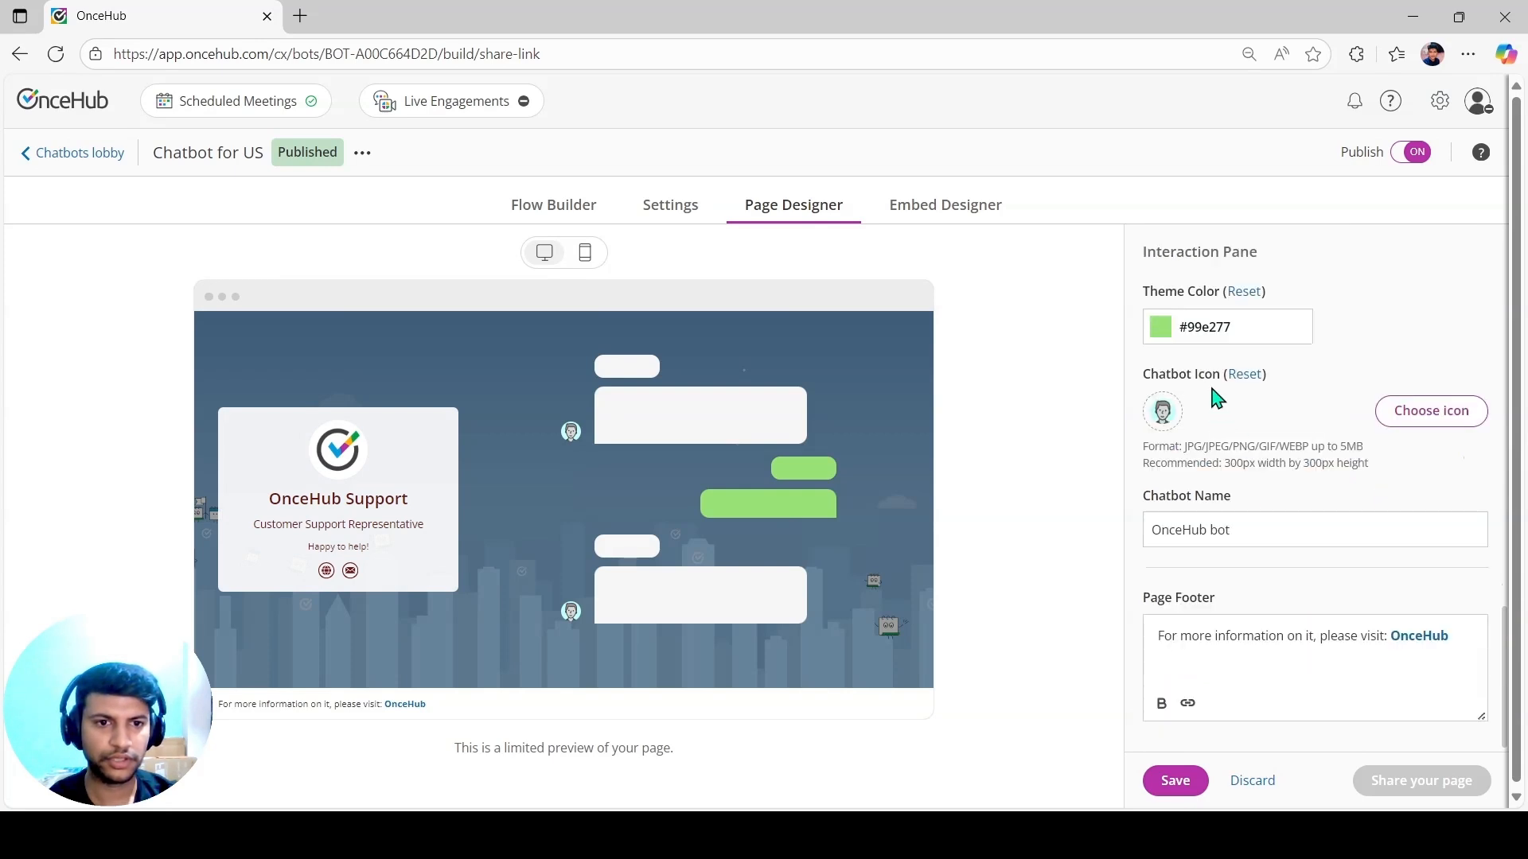
pyautogui.click(1160, 328)
pyautogui.click(1323, 327)
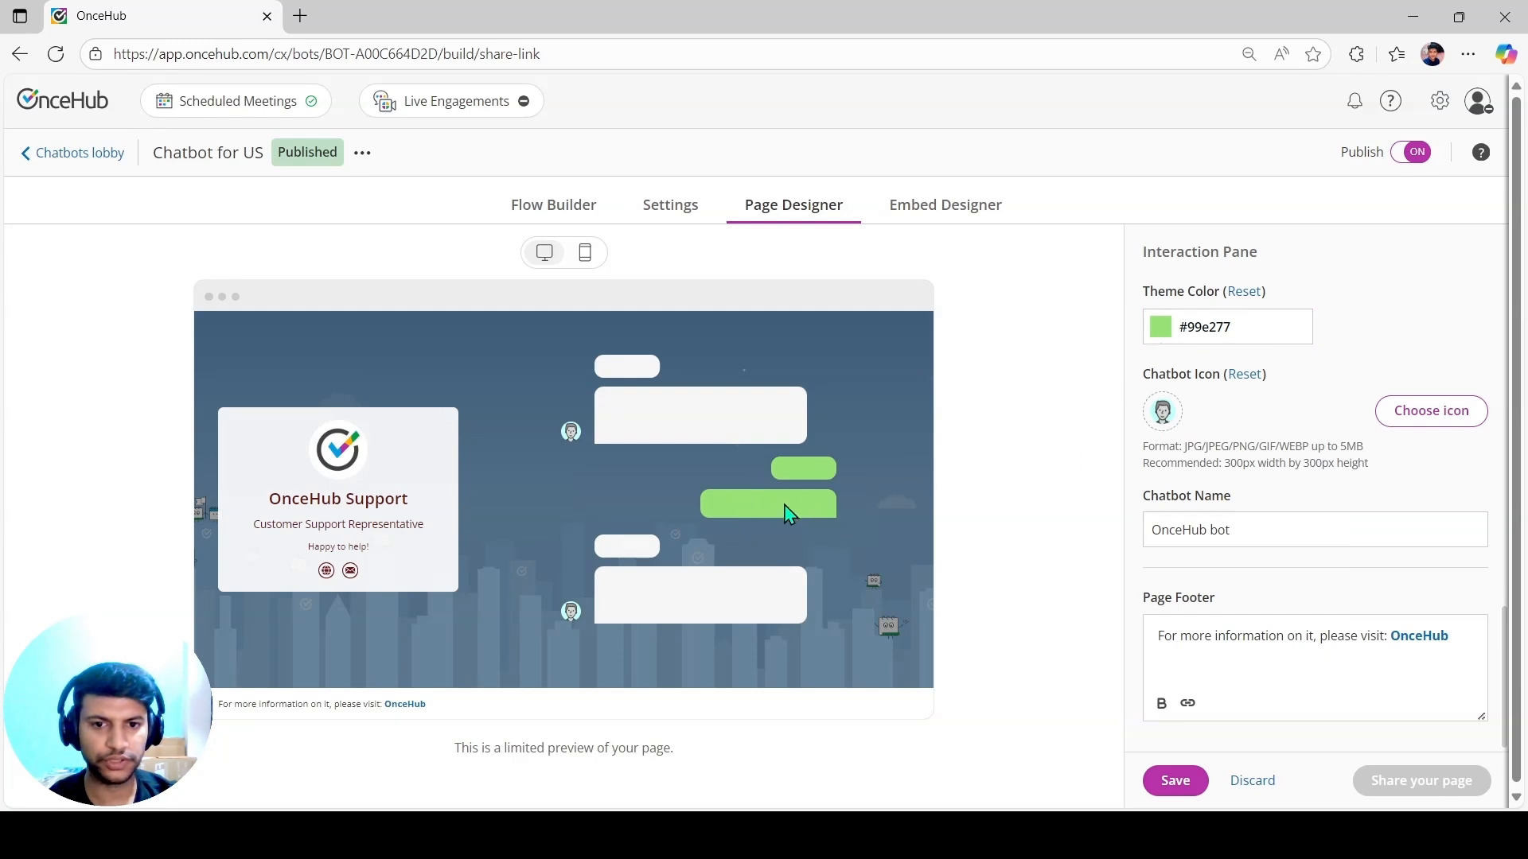
pyautogui.scroll(-1, 1266, 418)
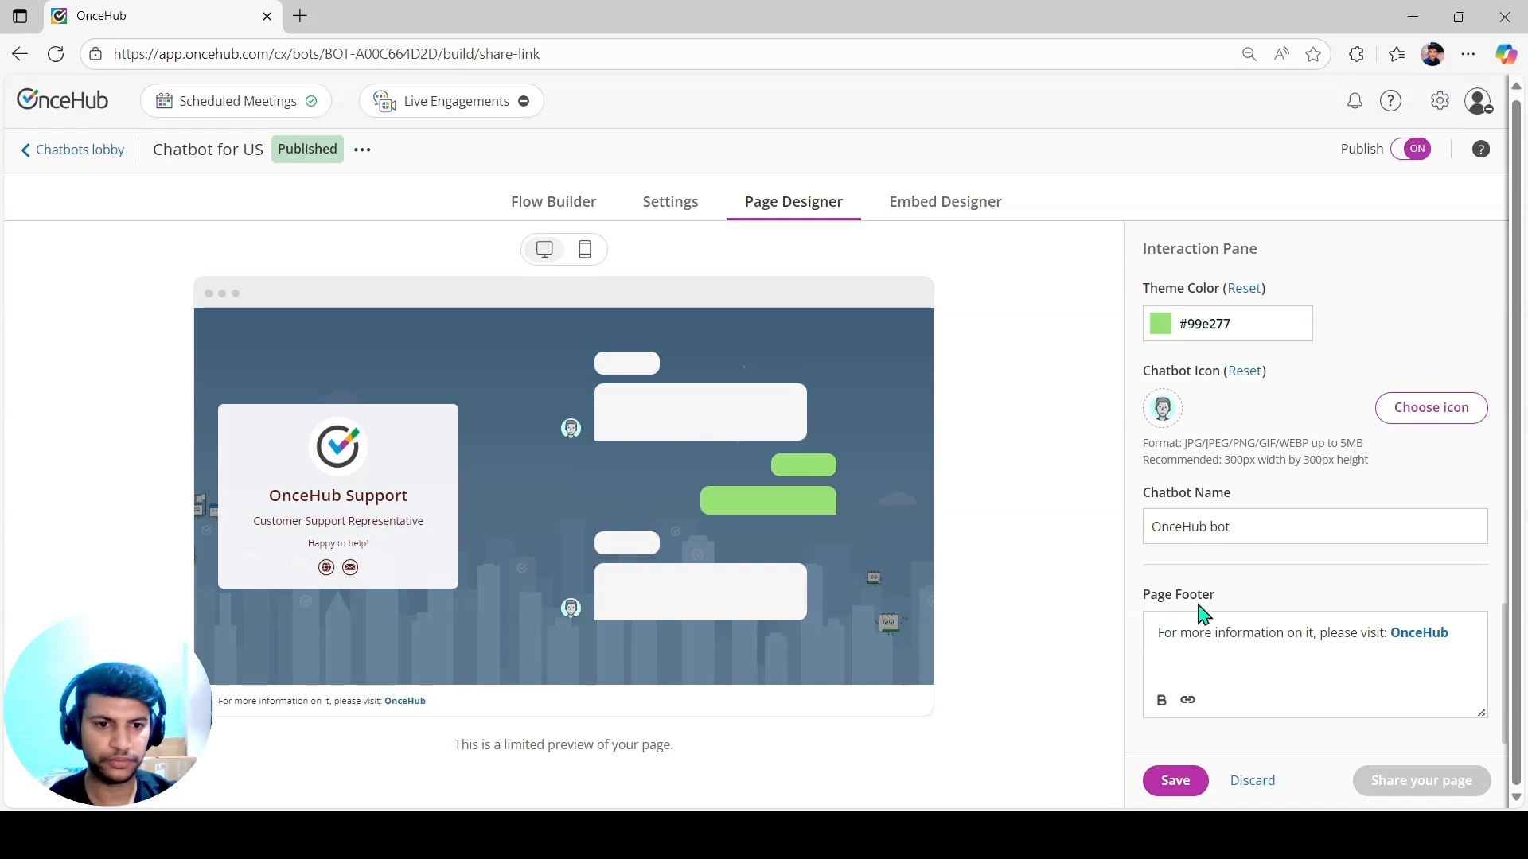
pyautogui.moveTo(1149, 534); pyautogui.dragTo(1241, 562)
pyautogui.click(1246, 571)
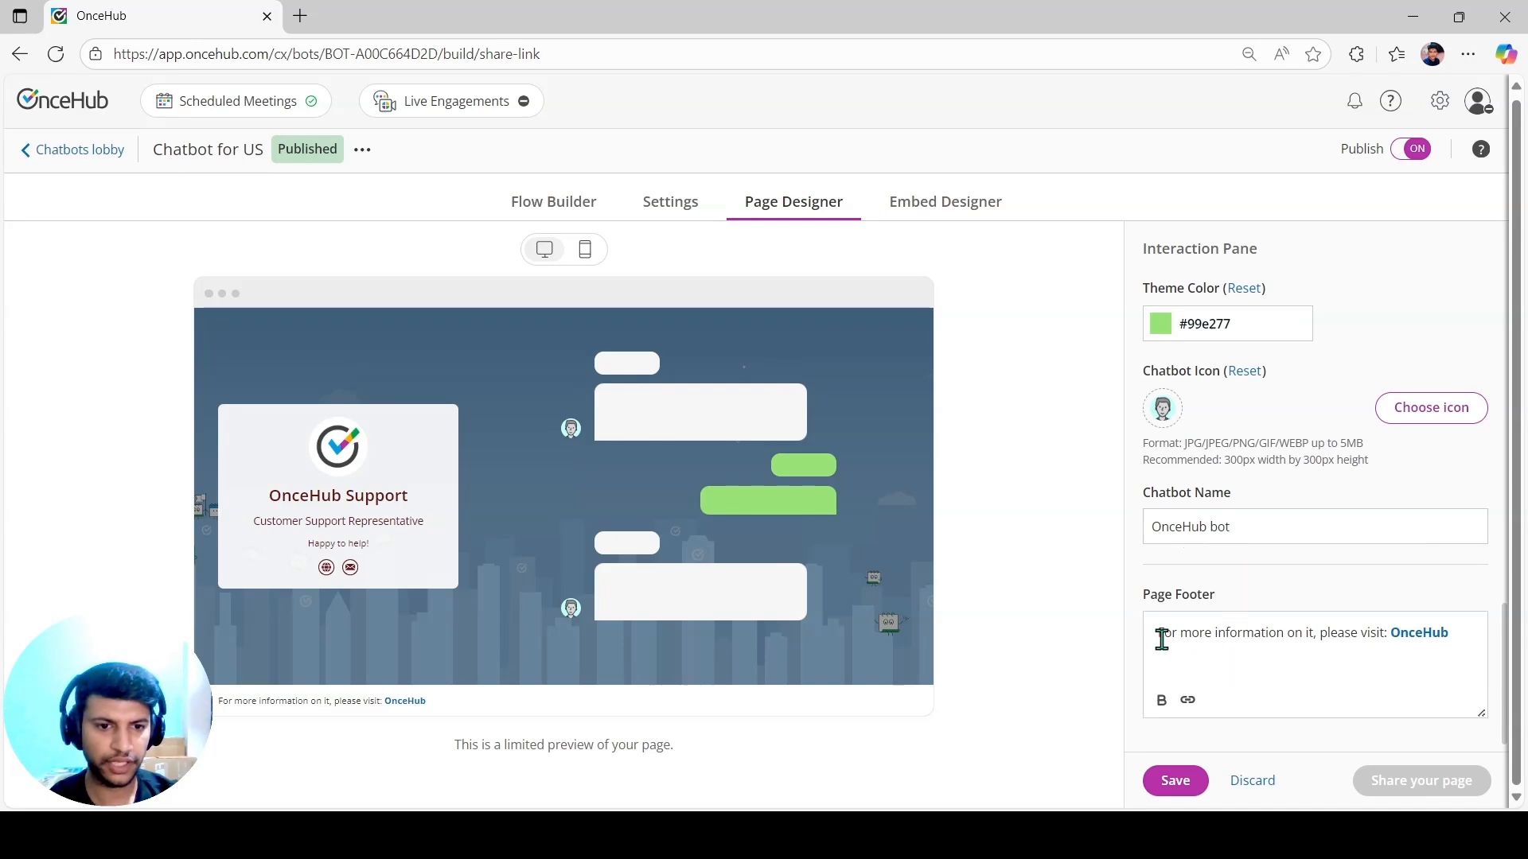
pyautogui.moveTo(430, 707); pyautogui.dragTo(223, 713)
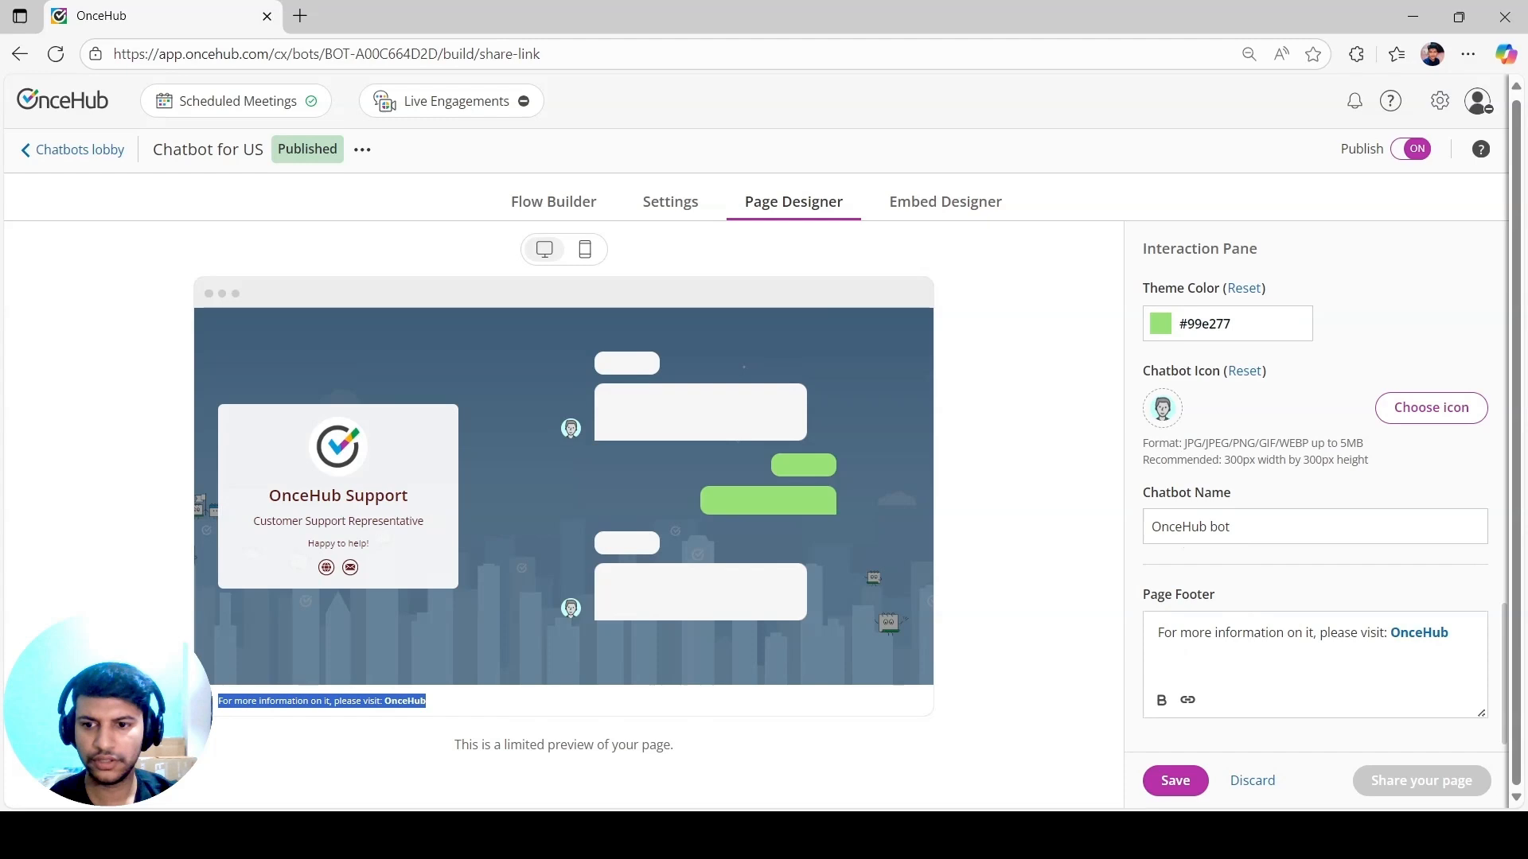
pyautogui.click(310, 732)
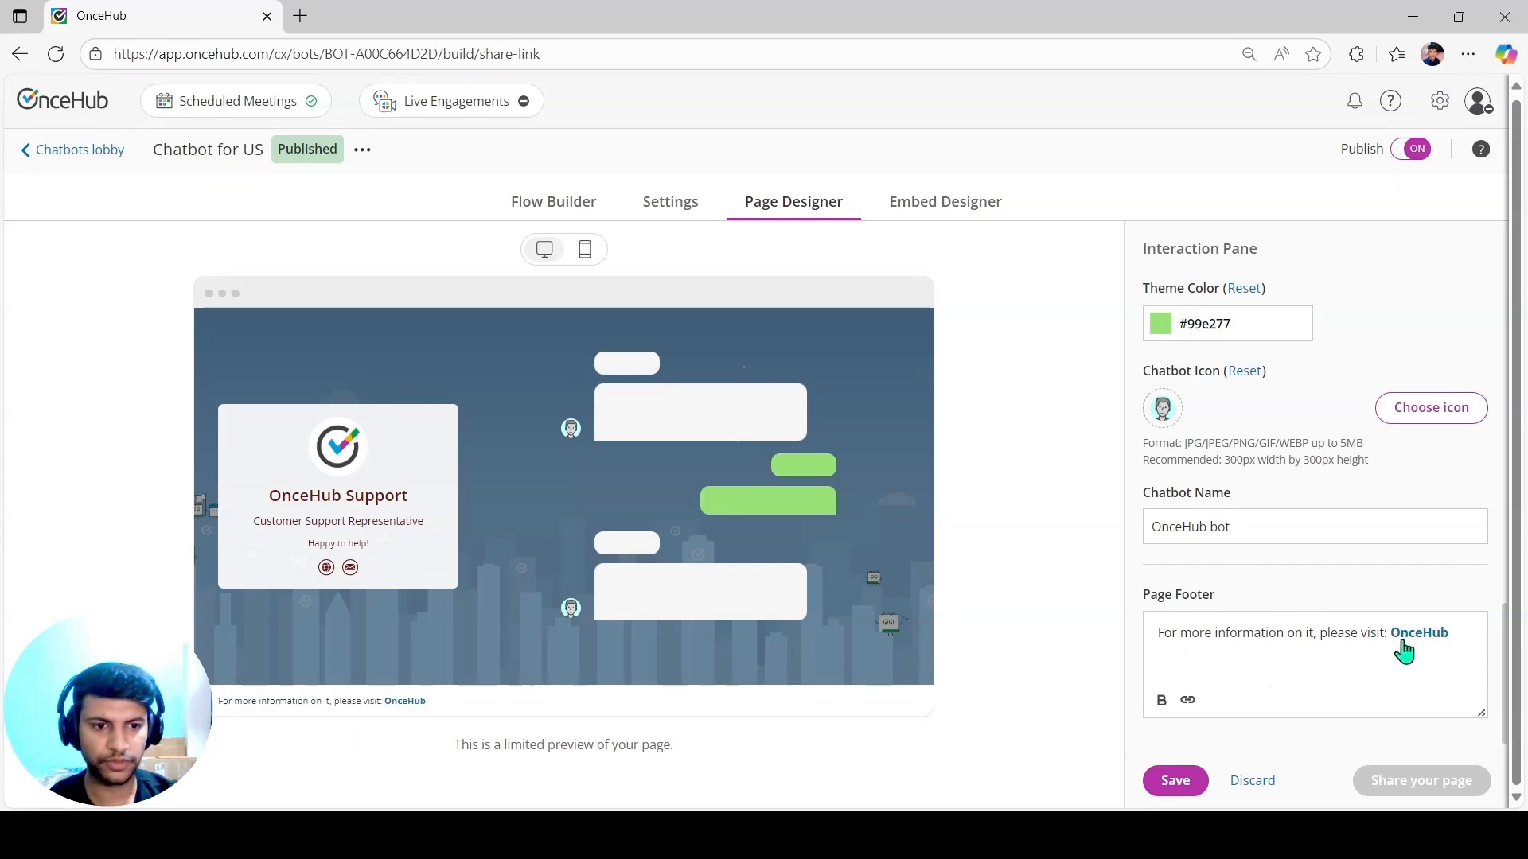
# Save the page design and open the chatbot's share link in a new tab.
pyautogui.click(1178, 784)
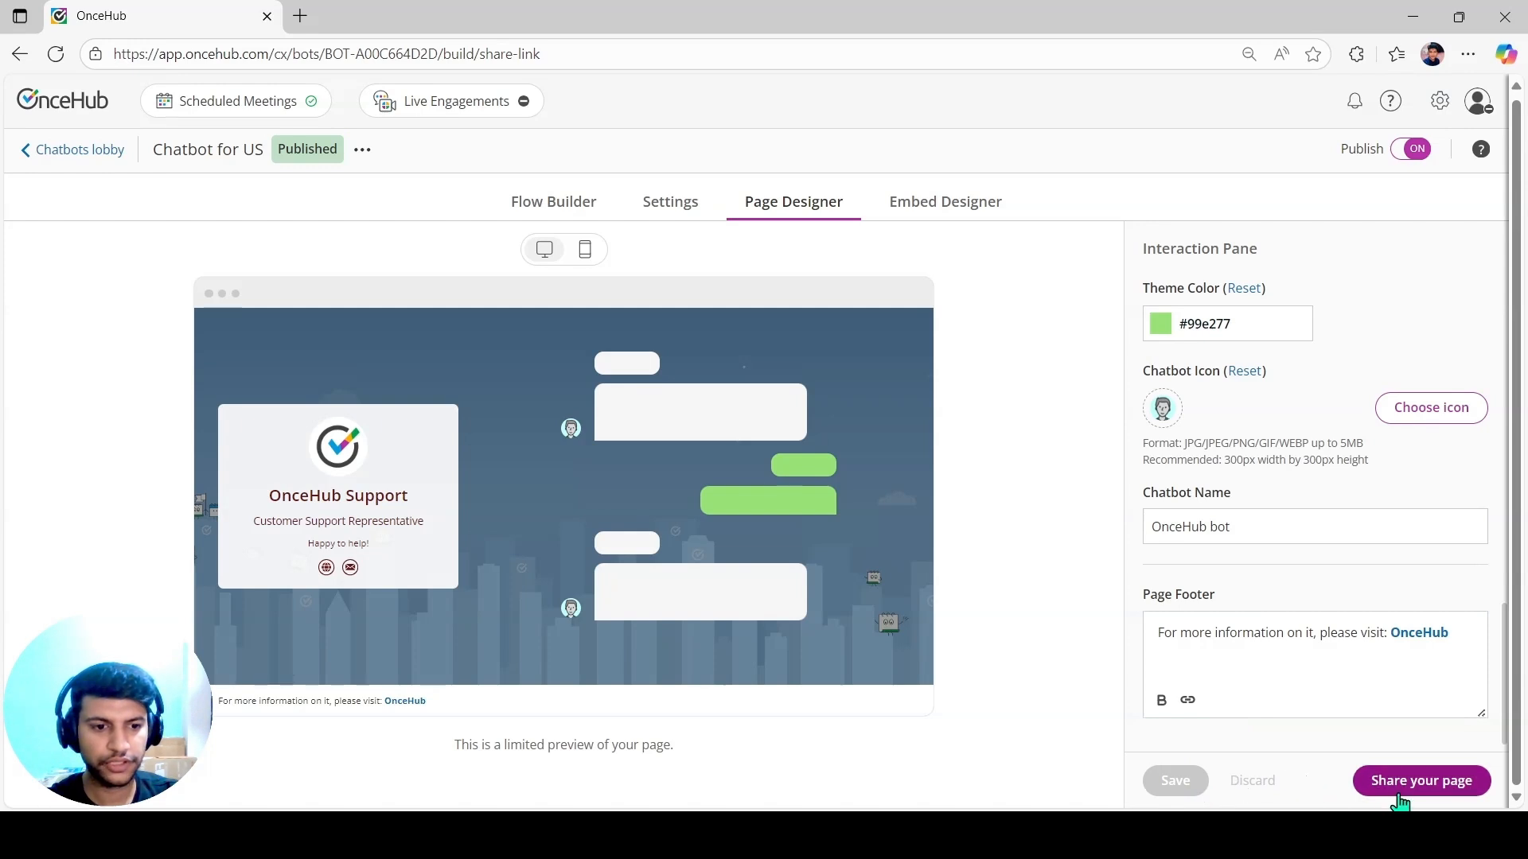
pyautogui.click(1431, 784)
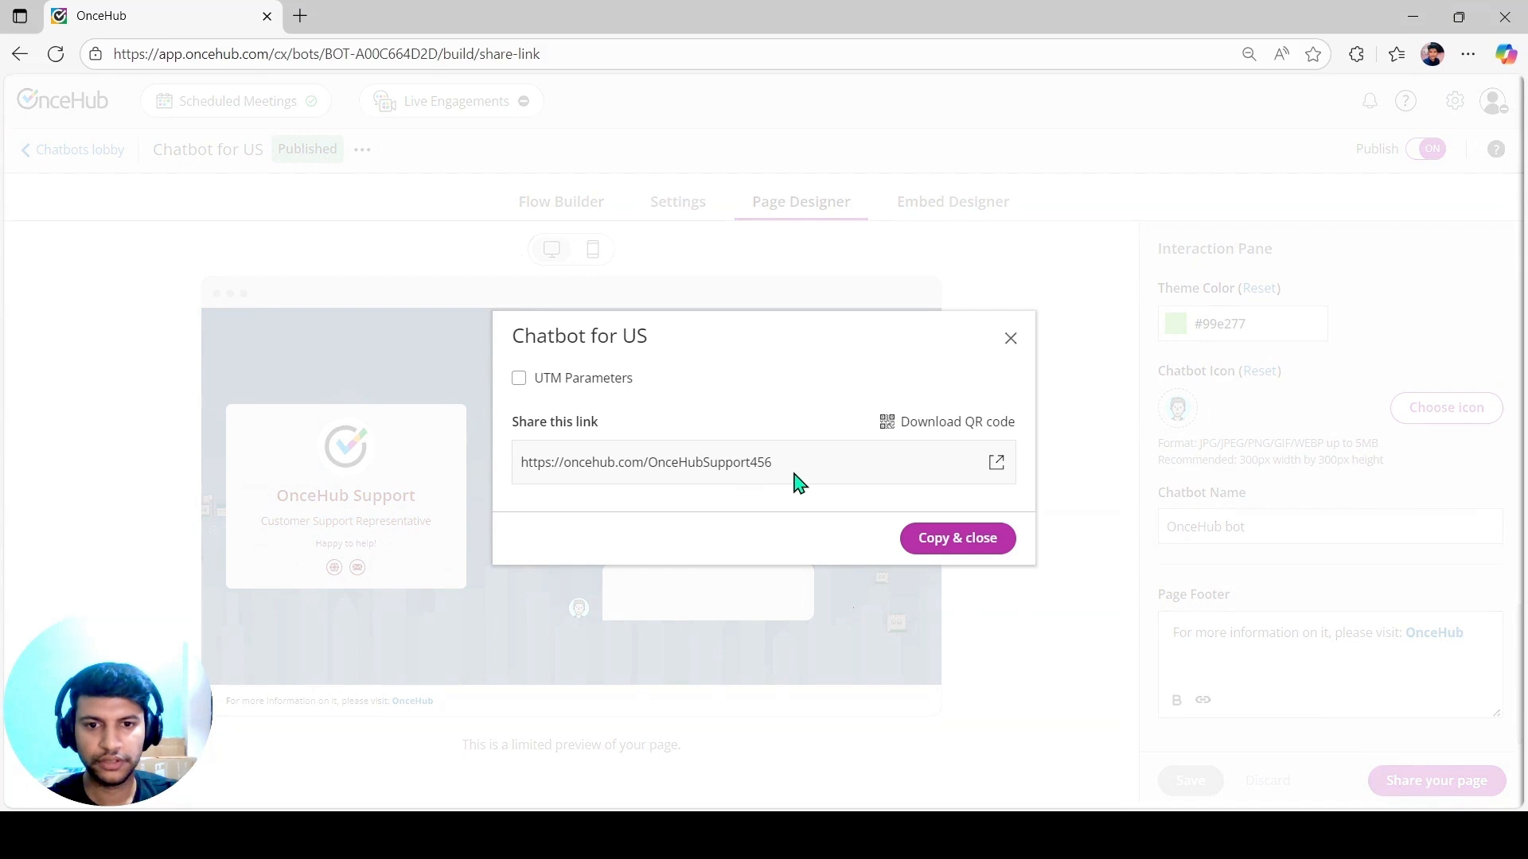
pyautogui.click(995, 466)
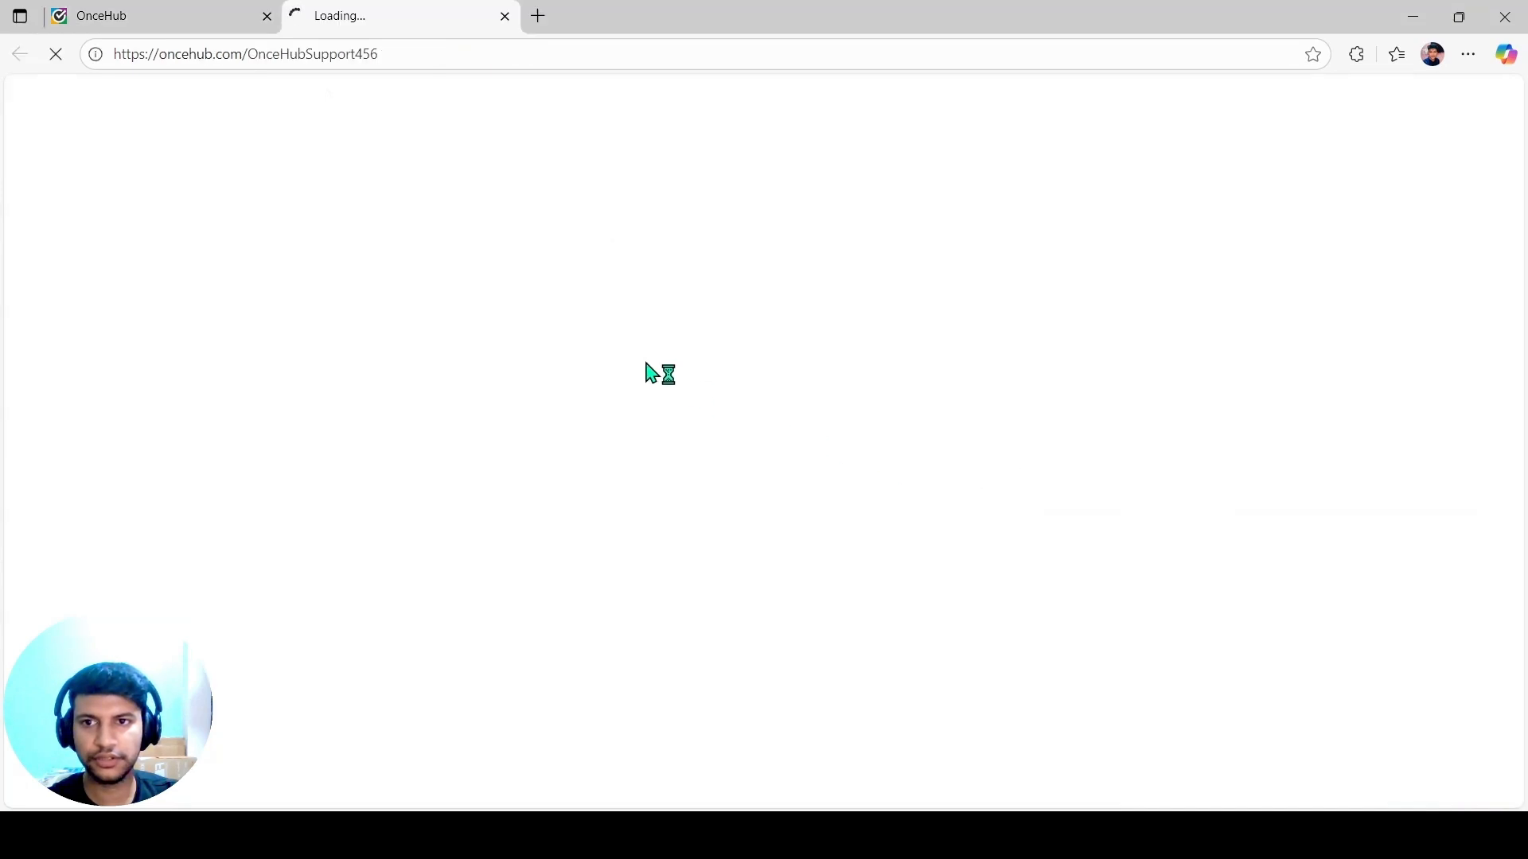